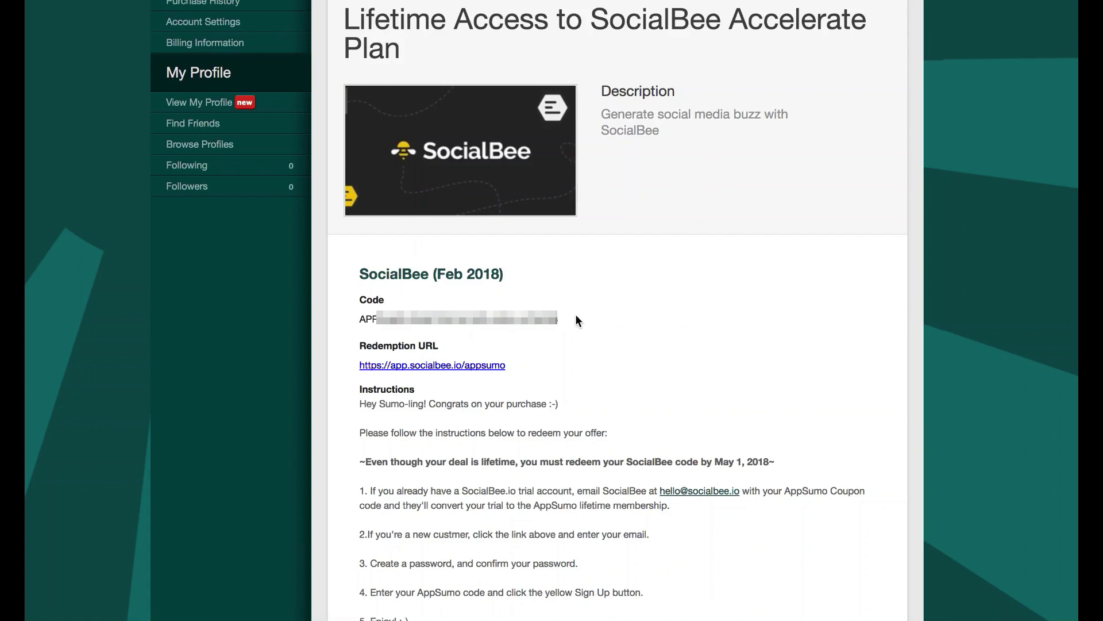
Step: Select the SocialBee redemption code on the AppSumo deal page
{"action": "left_click_drag", "start_coordinate": [576, 316], "coordinate": [360, 322]}
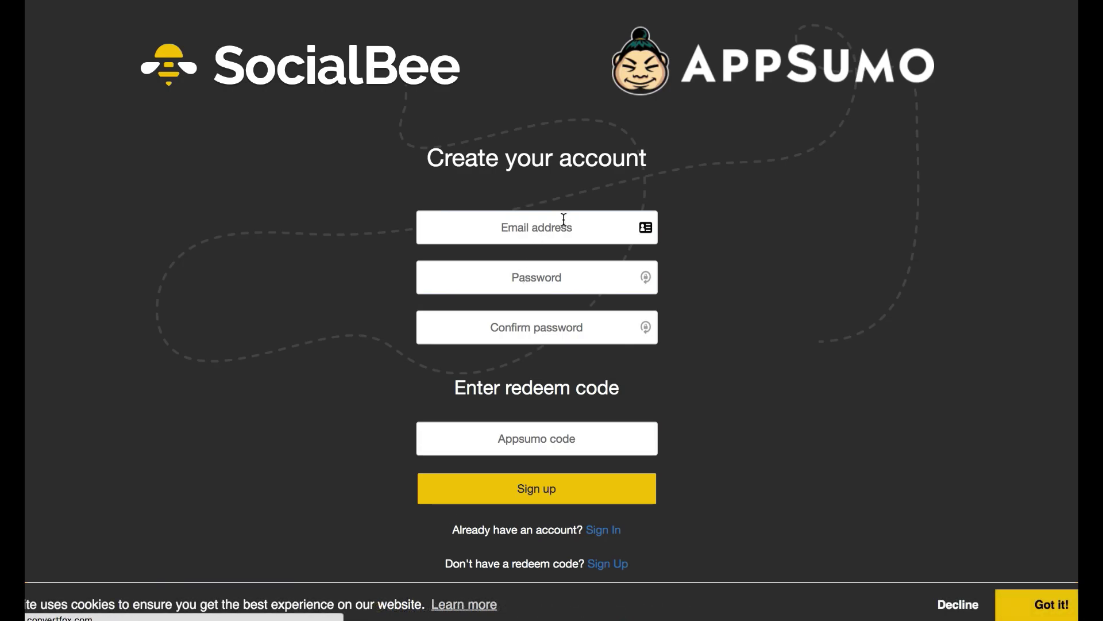
Step: Sign up with an email and the pasted AppSumo redemption code, reaching Connected Social Profiles
{"action": "left_click", "coordinate": [560, 223]}
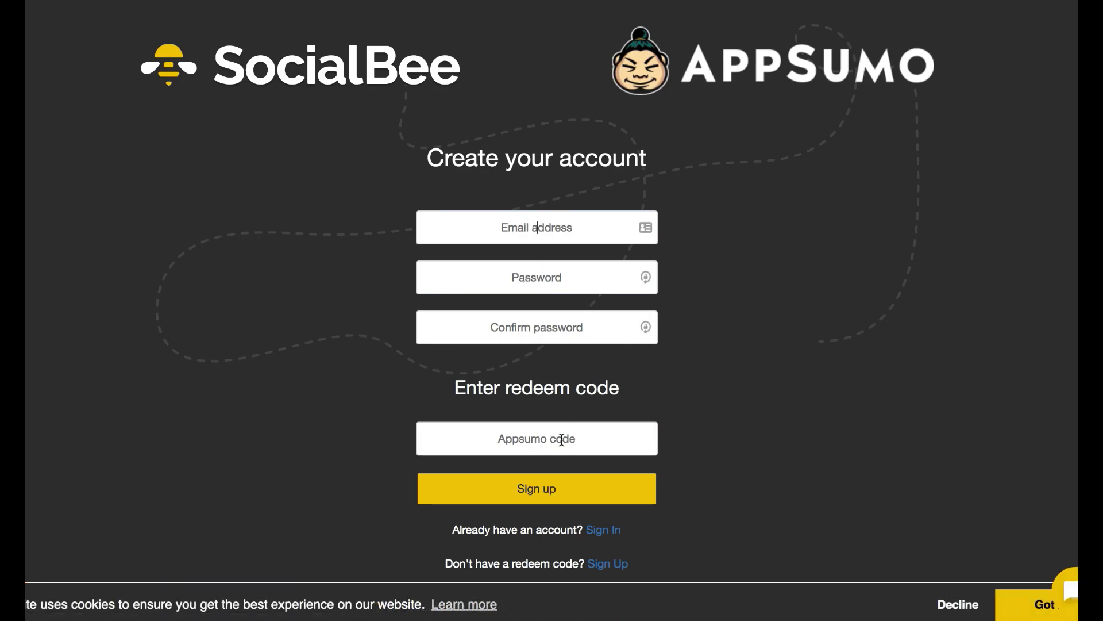
{"action": "key", "text": "super+v"}
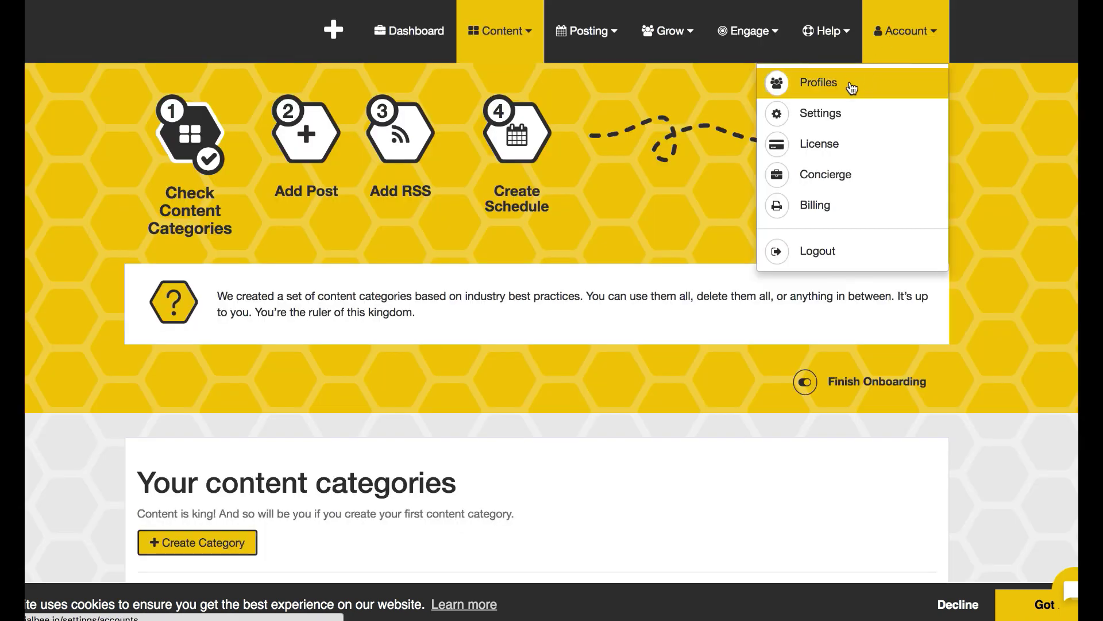
{"action": "left_click", "coordinate": [851, 86]}
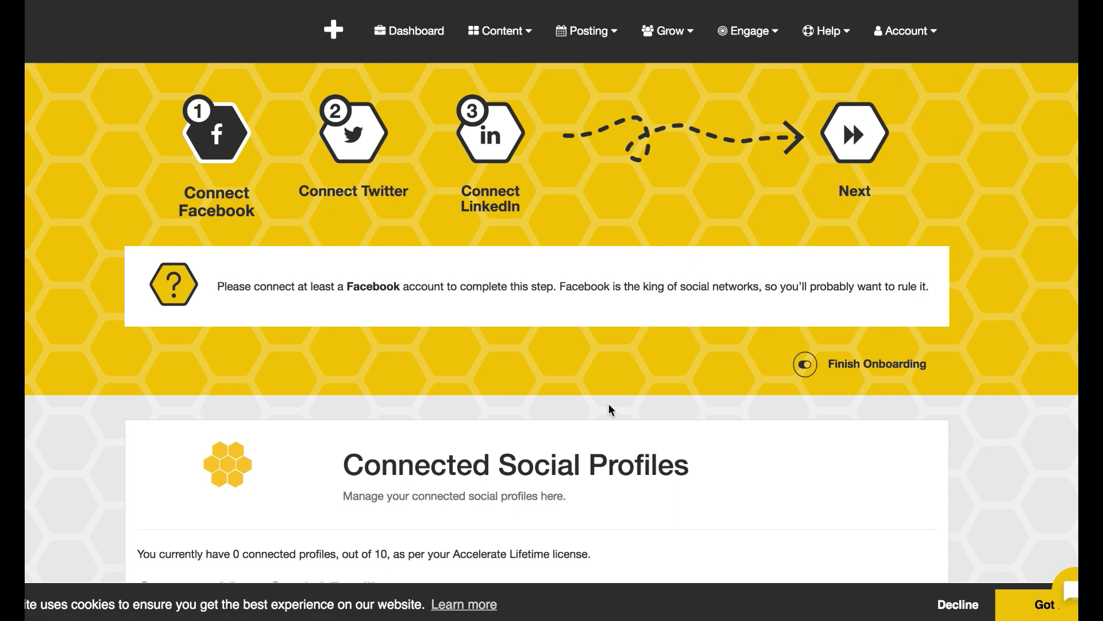
Step: Review the 10-profile limit under the Accelerate Lifetime licence on the profiles page
{"action": "scroll", "coordinate": [610, 406], "scroll_direction": "down", "scroll_amount": 5}
{"action": "scroll", "coordinate": [609, 405], "scroll_direction": "down", "scroll_amount": 1}
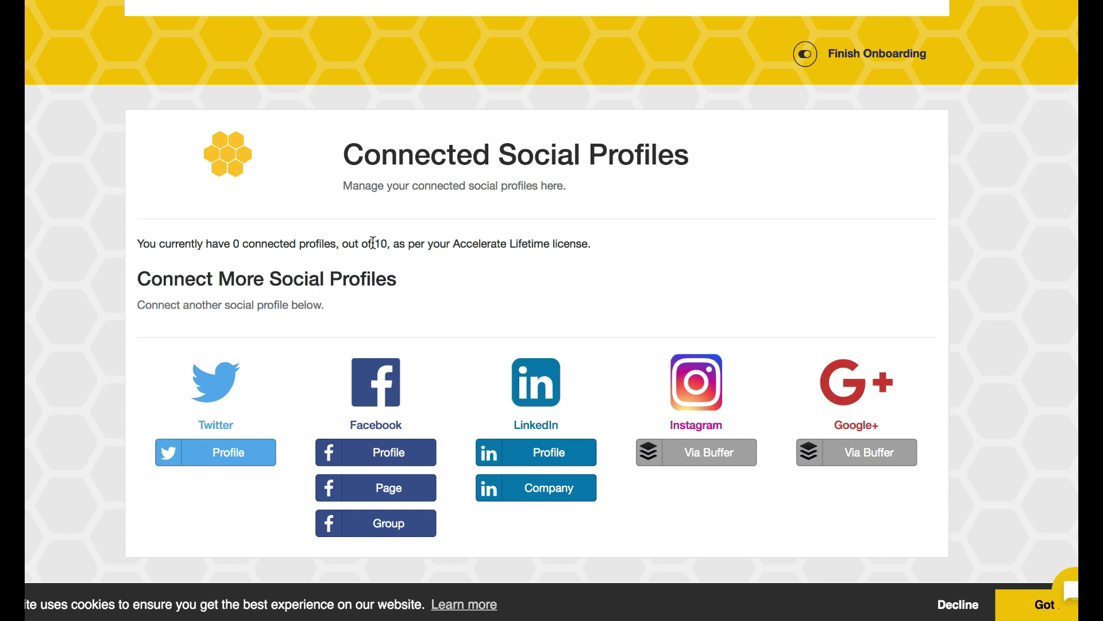
{"action": "left_click_drag", "start_coordinate": [375, 244], "coordinate": [396, 244]}
{"action": "left_click", "coordinate": [395, 243]}
{"action": "left_click_drag", "start_coordinate": [497, 244], "coordinate": [507, 243]}
Step: Connect a Twitter profile by signing in to Twitter and authorizing SocialBee.io
{"action": "left_click", "coordinate": [224, 458]}
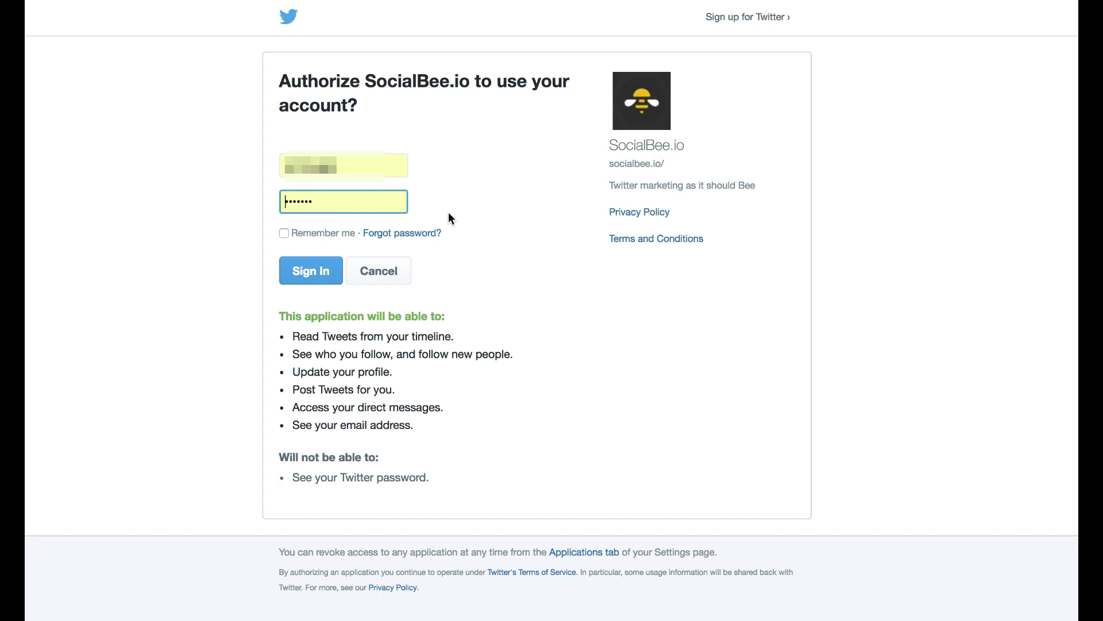
{"action": "left_click", "coordinate": [315, 269]}
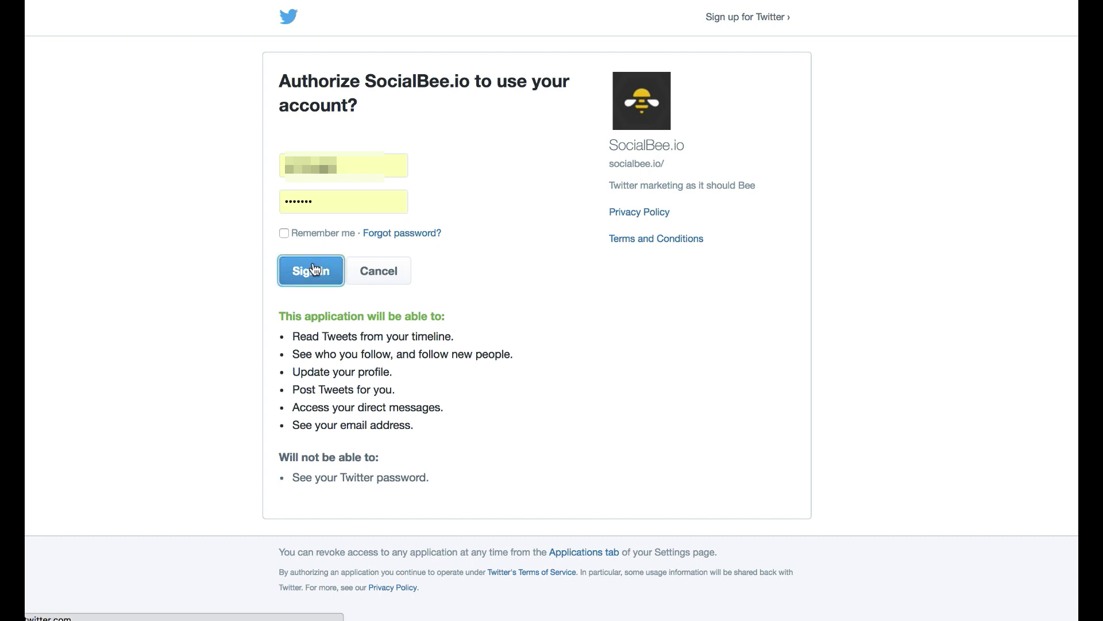
{"action": "left_click", "coordinate": [315, 269]}
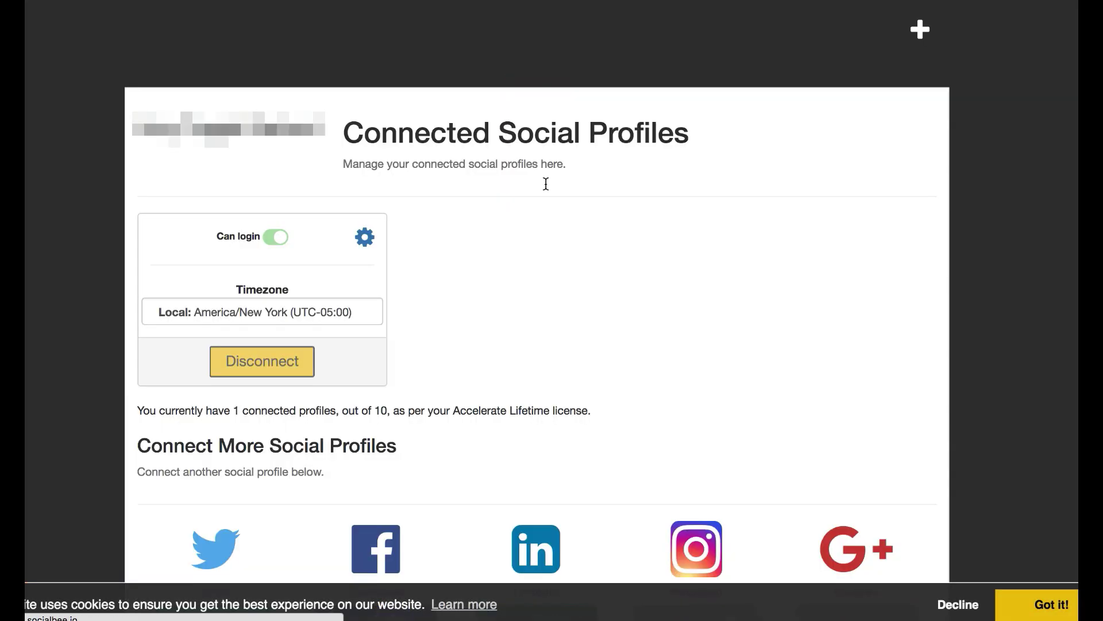
Step: Connect a LinkedIn profile and allow SocialBee access, bringing the total to 3 of 10
{"action": "scroll", "coordinate": [352, 466], "scroll_direction": "down", "scroll_amount": 10}
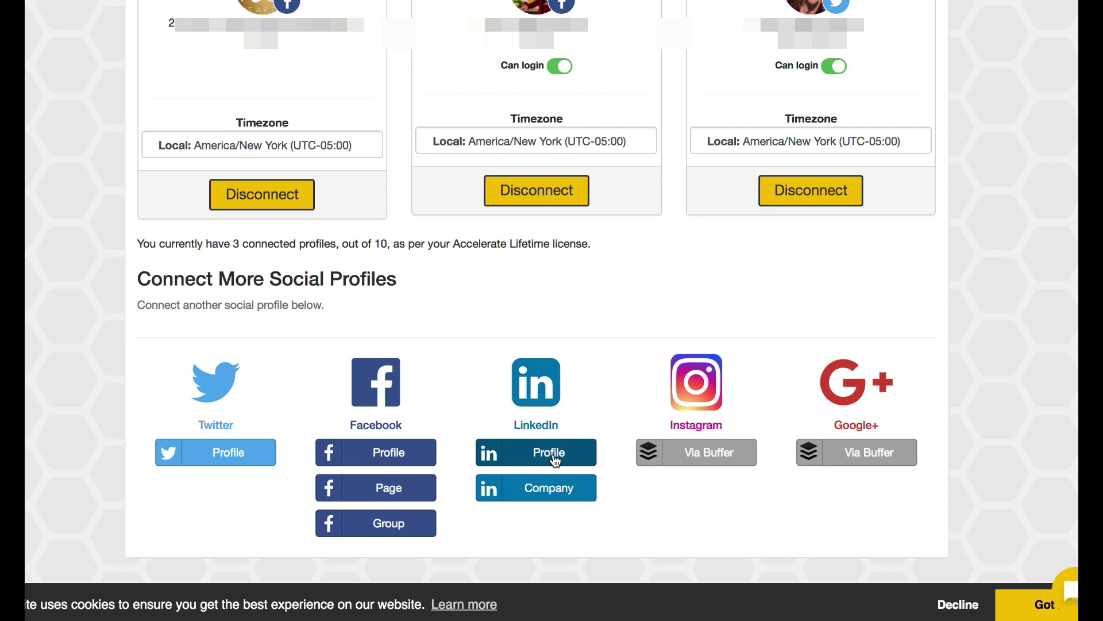
{"action": "left_click", "coordinate": [522, 470]}
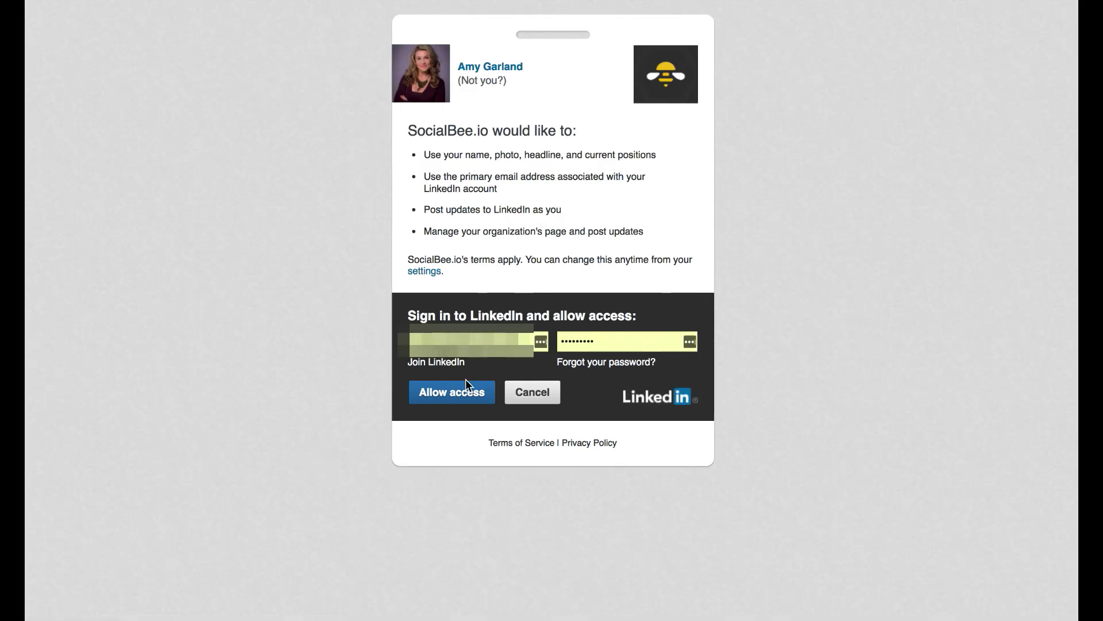
{"action": "left_click", "coordinate": [459, 397]}
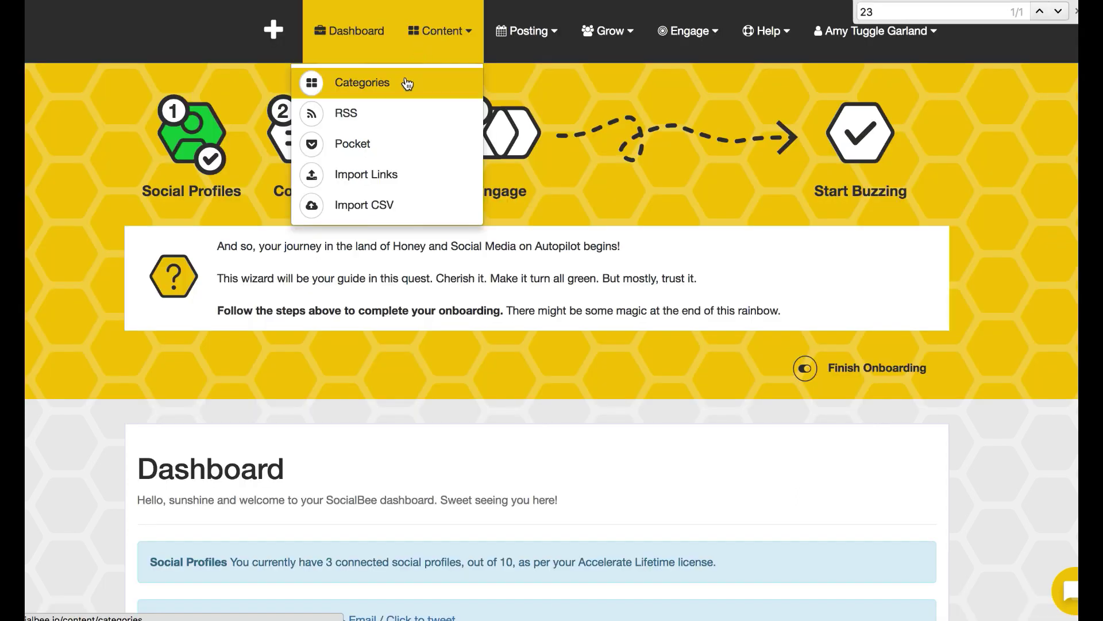
Step: Open Content > Categories and look through defaults like Blogs from RSS, Curated and Promotional
{"action": "left_click", "coordinate": [408, 84]}
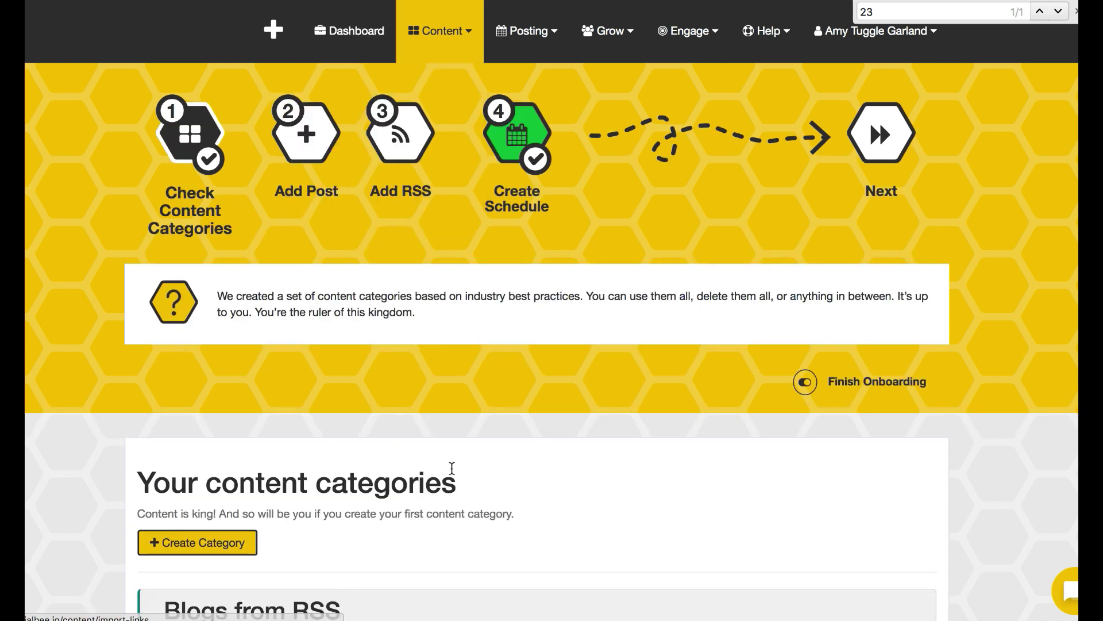
{"action": "scroll", "coordinate": [454, 465], "scroll_direction": "down", "scroll_amount": 3}
{"action": "scroll", "coordinate": [452, 474], "scroll_direction": "down", "scroll_amount": 3}
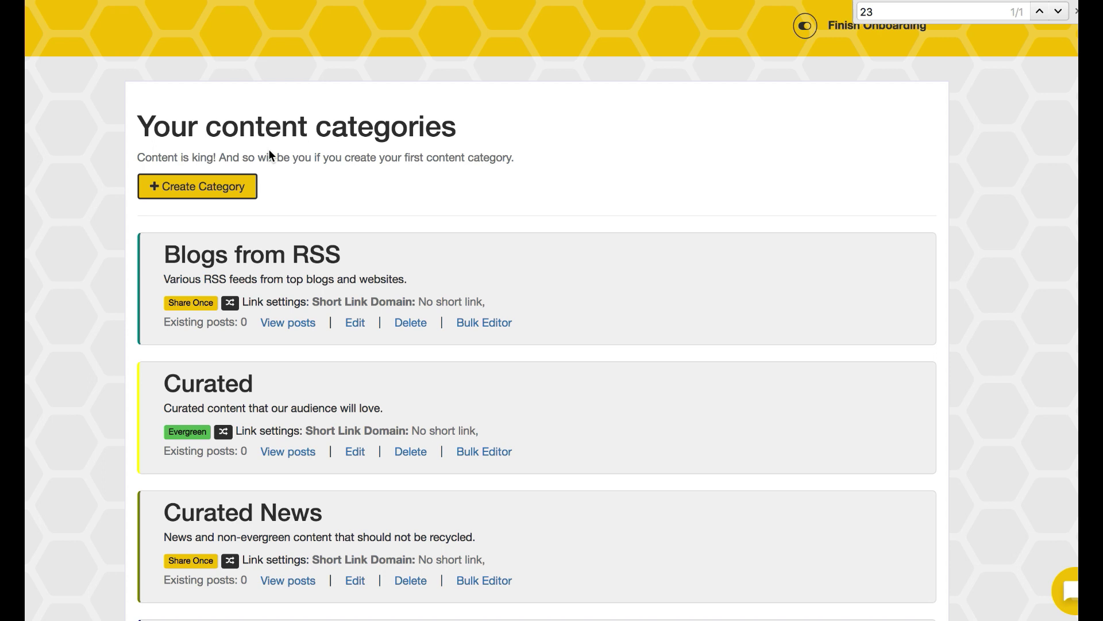
{"action": "key", "text": "Escape"}
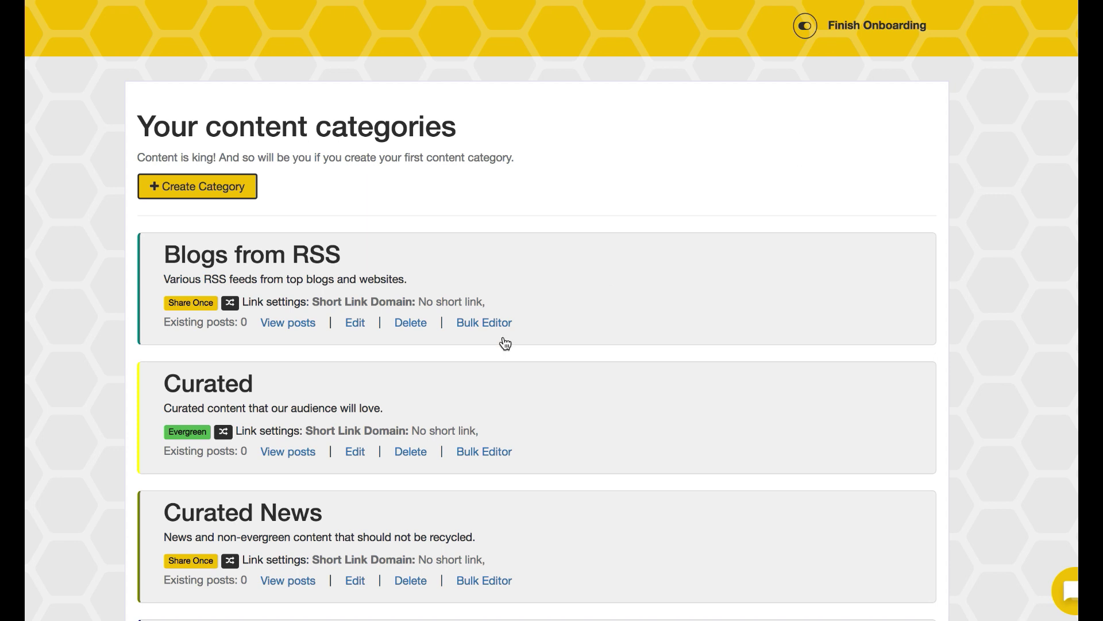
{"action": "scroll", "coordinate": [505, 343], "scroll_direction": "down", "scroll_amount": 3}
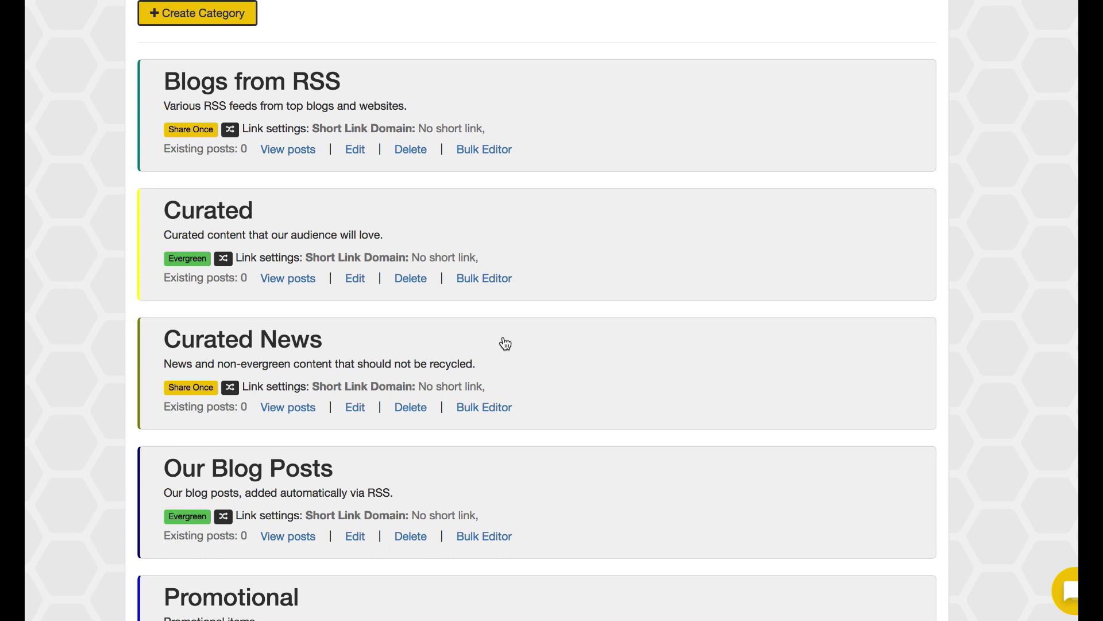
{"action": "scroll", "coordinate": [505, 344], "scroll_direction": "up", "scroll_amount": 2}
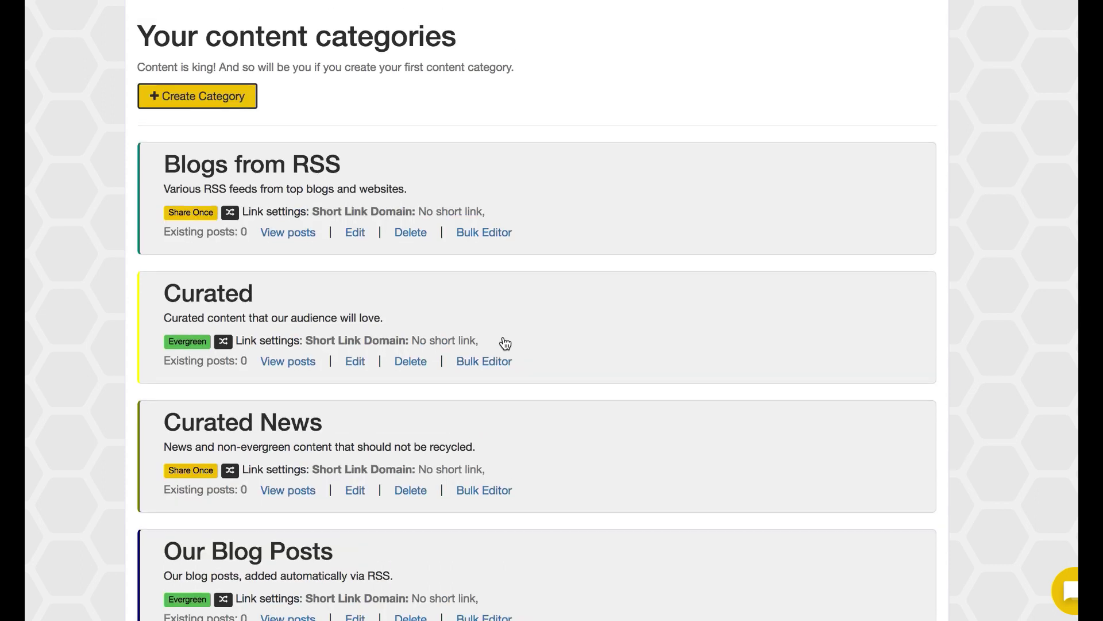
Step: Start a new category named 'SocialMedia Curated' with description 'Discovered SMM Posts'
{"action": "left_click", "coordinate": [195, 98]}
{"action": "left_click", "coordinate": [413, 133]}
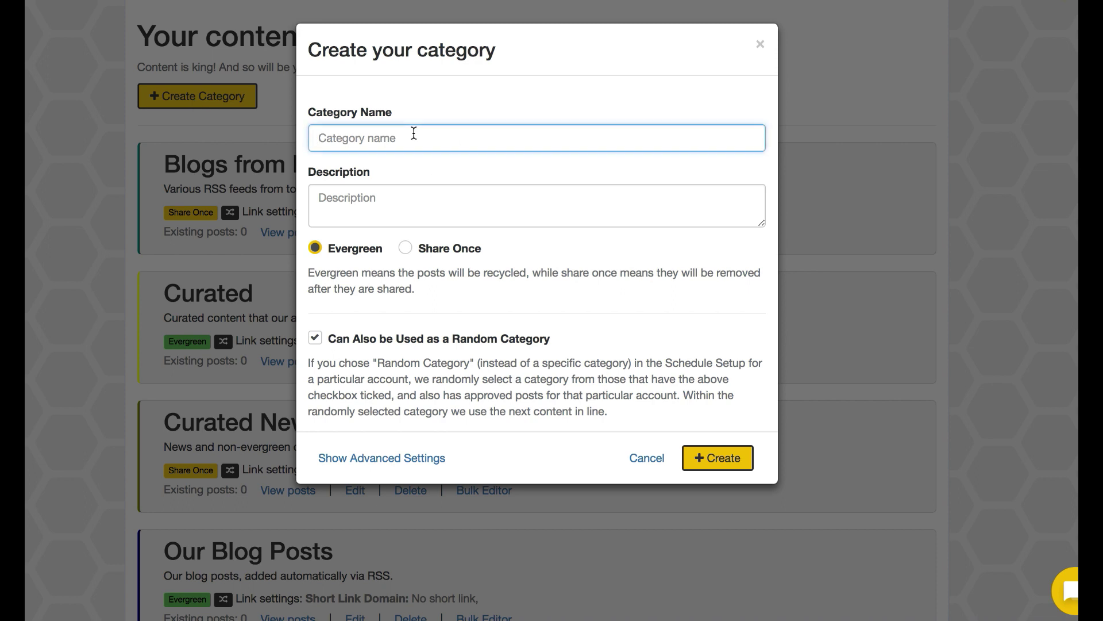
{"action": "type", "text": "SocialMediaCurated"}
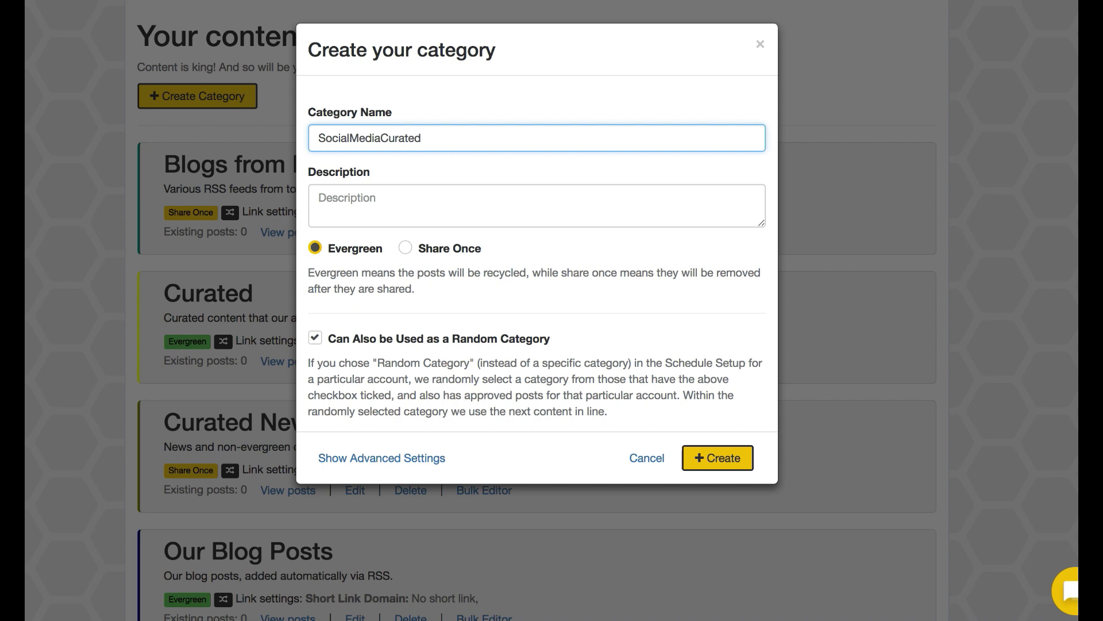
{"action": "left_click", "coordinate": [383, 137]}
{"action": "left_click", "coordinate": [357, 211]}
{"action": "type", "text": "Discovered SMM Posts"}
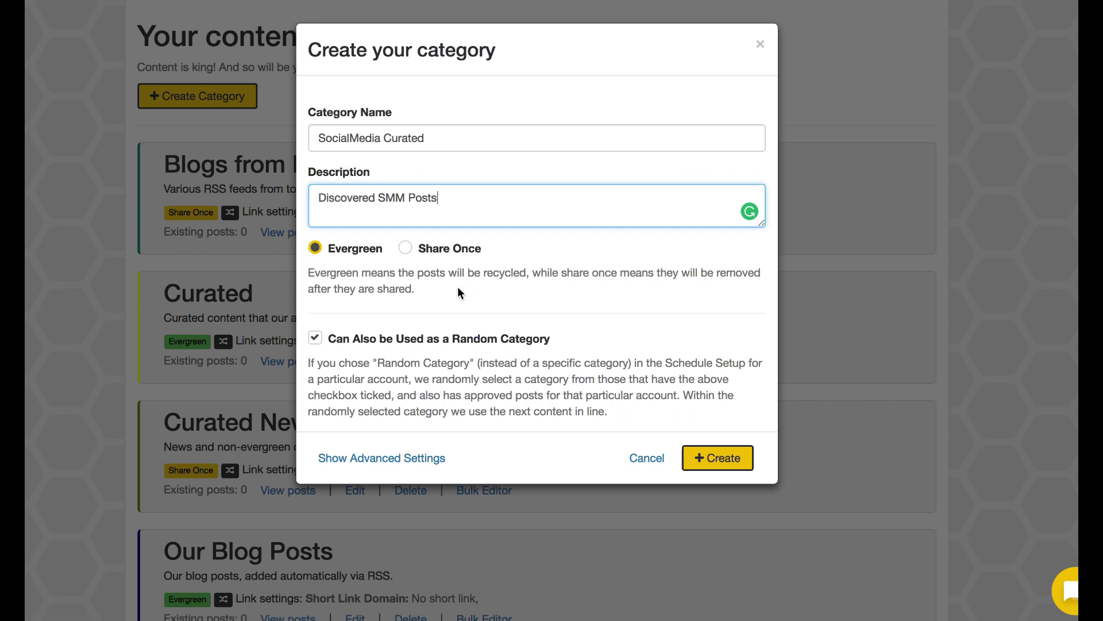
Step: Keep the Evergreen posting option selected and create the category
{"action": "left_click", "coordinate": [406, 248]}
{"action": "left_click", "coordinate": [332, 247]}
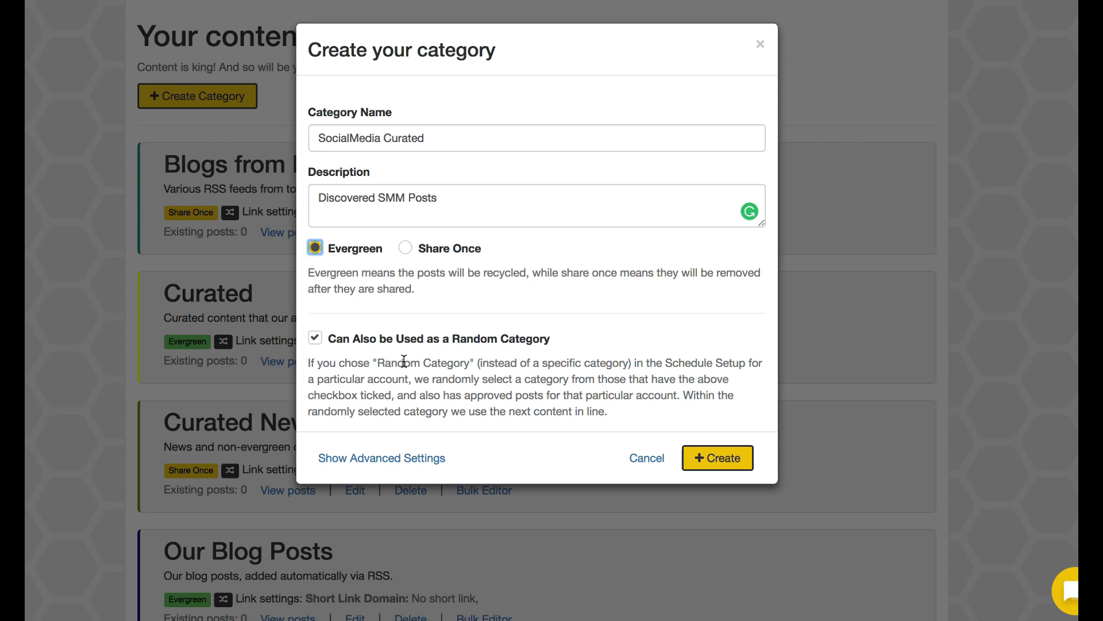
{"action": "left_click", "coordinate": [381, 458]}
{"action": "left_click", "coordinate": [704, 577]}
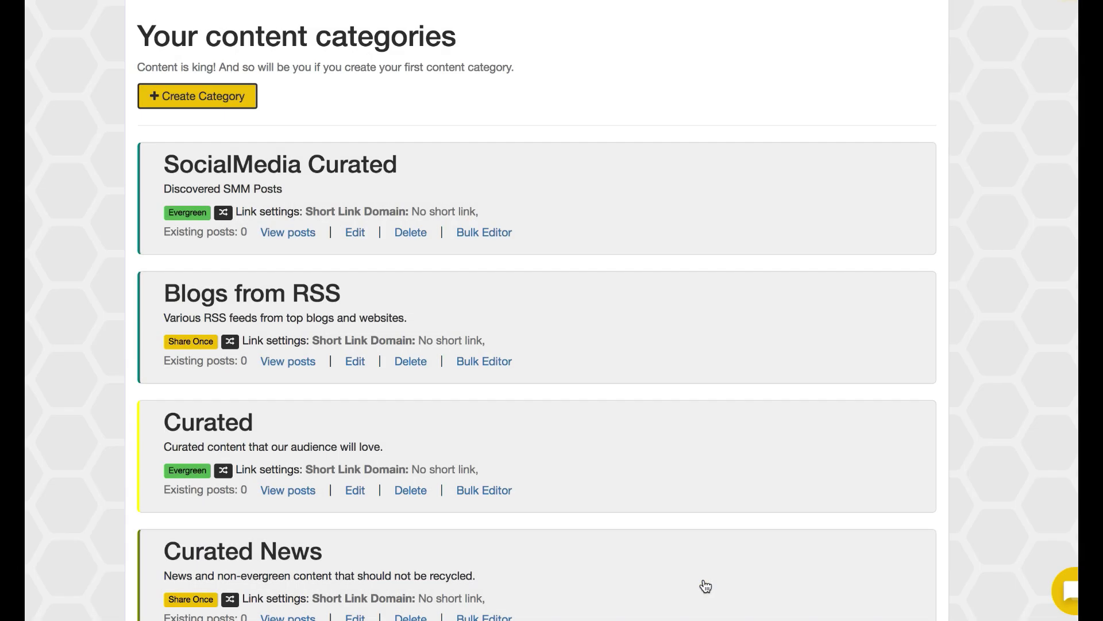
Step: Open the SocialMedia Curated category's posts and expand the new-post form
{"action": "left_click", "coordinate": [291, 235]}
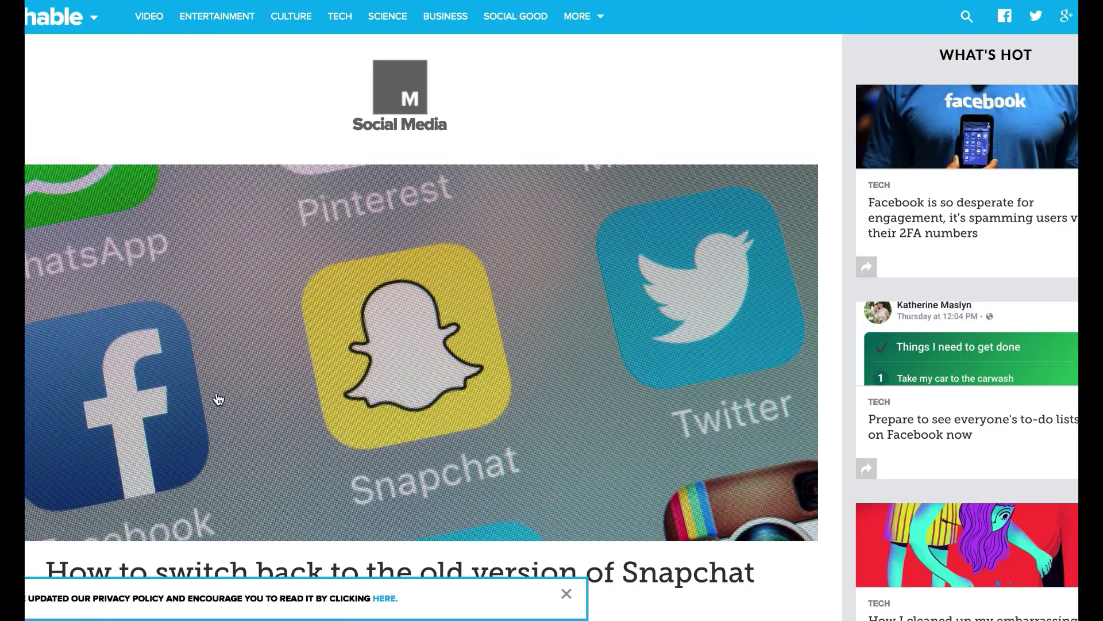
{"action": "scroll", "coordinate": [219, 399], "scroll_direction": "down", "scroll_amount": 5}
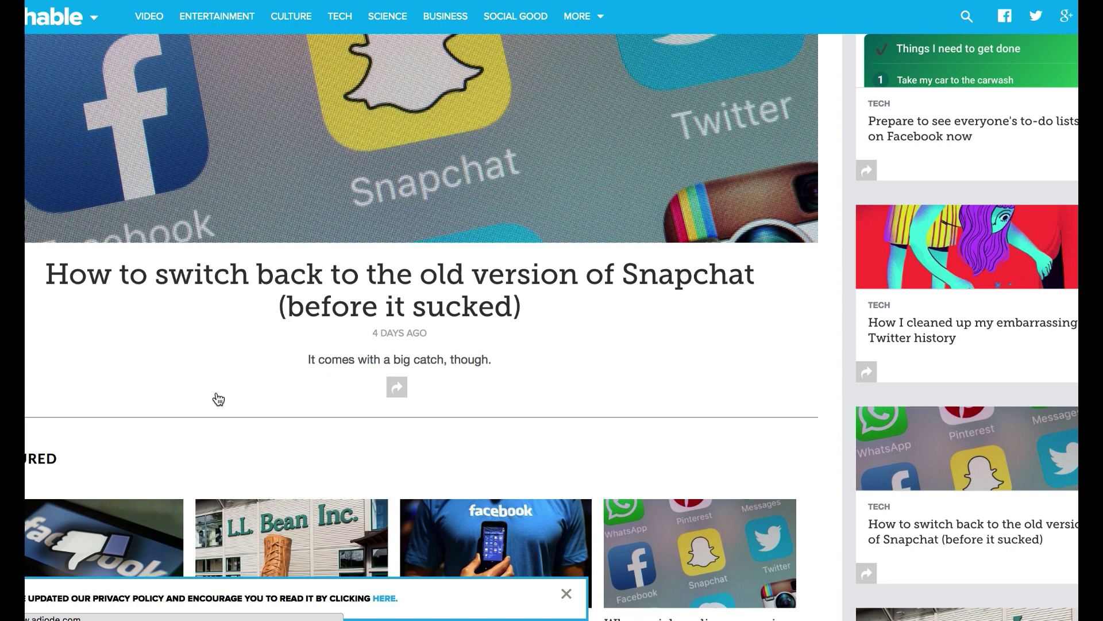
{"action": "scroll", "coordinate": [218, 399], "scroll_direction": "down", "scroll_amount": 4}
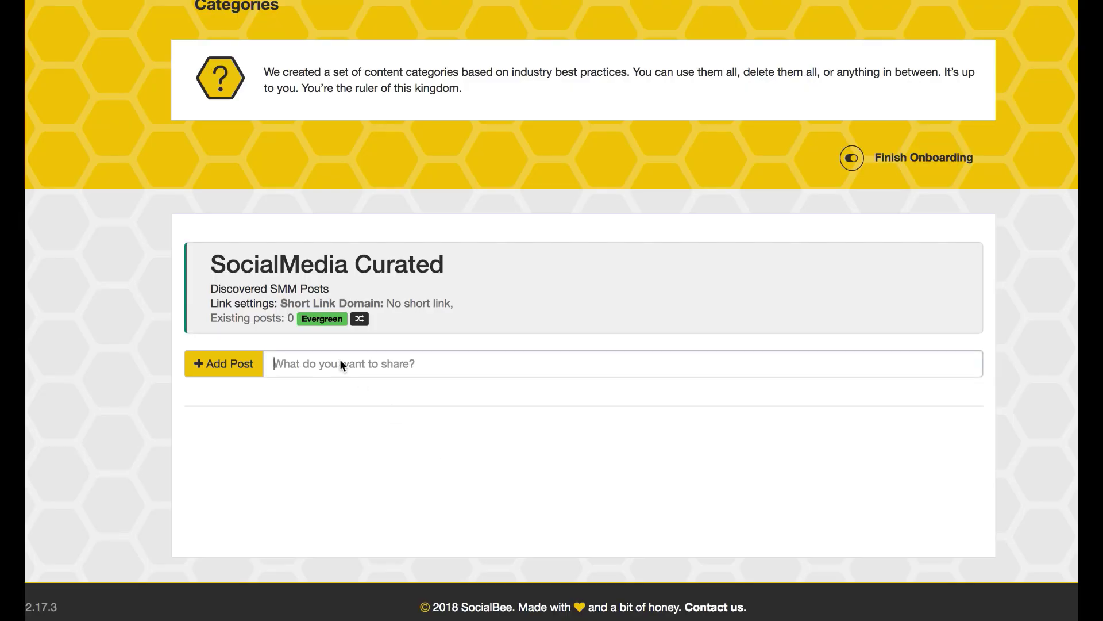
{"action": "left_click", "coordinate": [339, 361]}
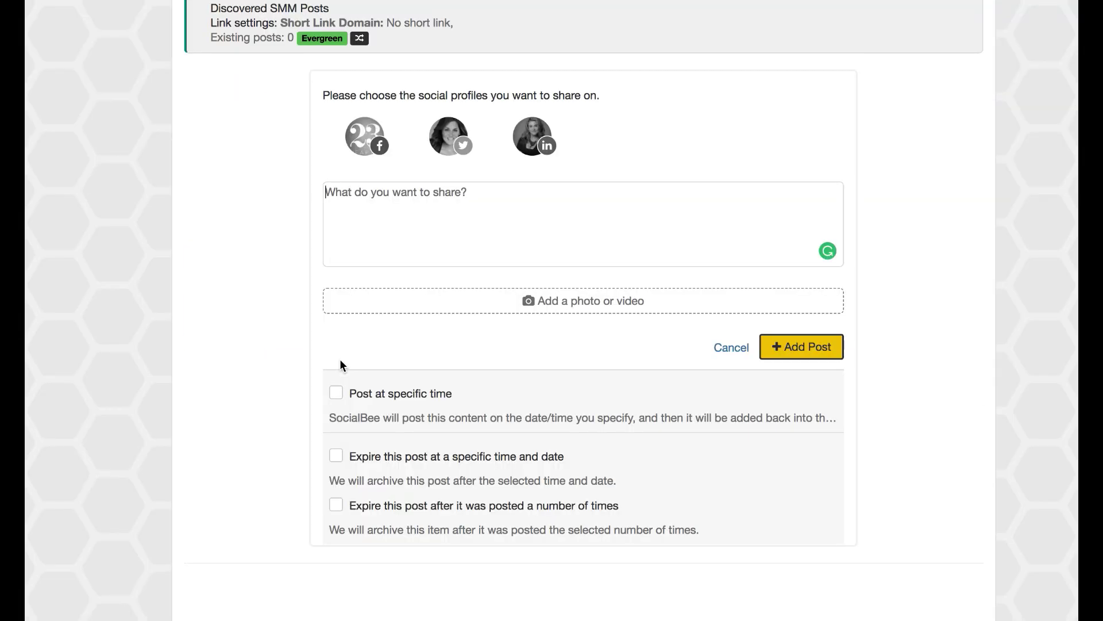
Step: Paste the Mashable article link and schedule the post at hour 13
{"action": "type", "text": "https://mashable.com/2018/02/08/facebook-tests-downvote-comment-button/#UBV53RqHlkqw"}
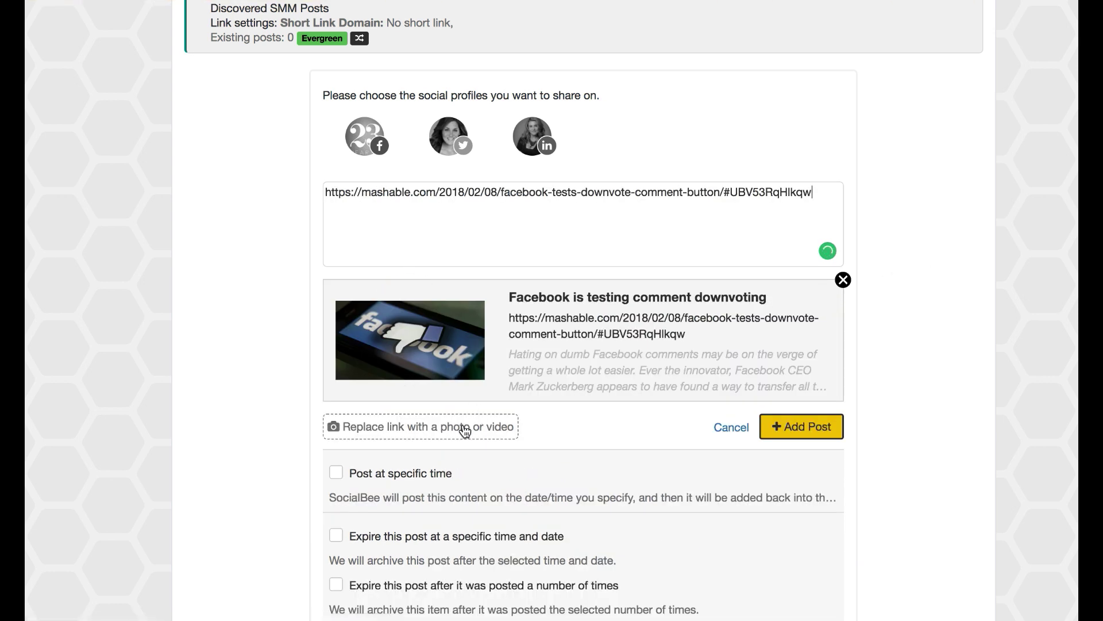
{"action": "left_click", "coordinate": [396, 474]}
{"action": "left_click", "coordinate": [374, 539]}
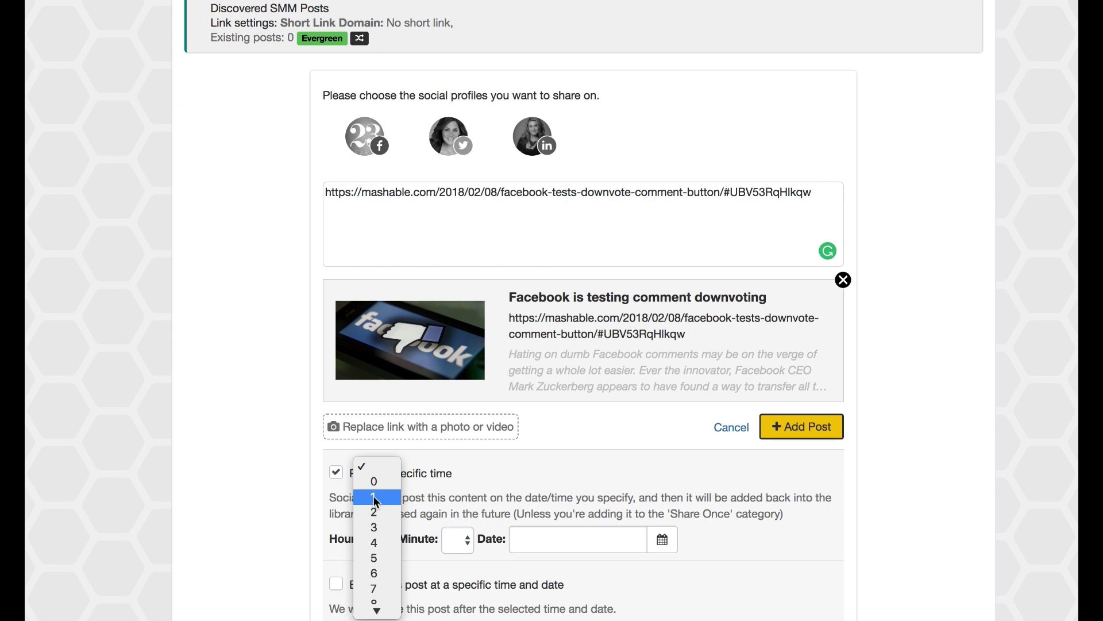
{"action": "left_click", "coordinate": [374, 497]}
{"action": "left_click", "coordinate": [378, 538]}
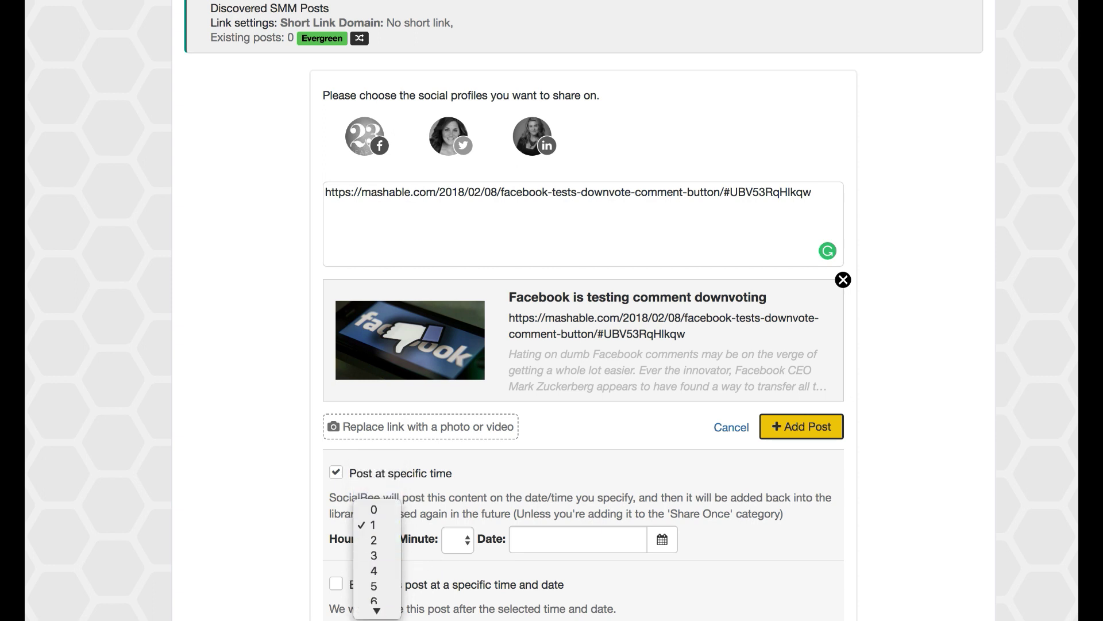
{"action": "scroll", "coordinate": [379, 539], "scroll_direction": "down", "scroll_amount": 3}
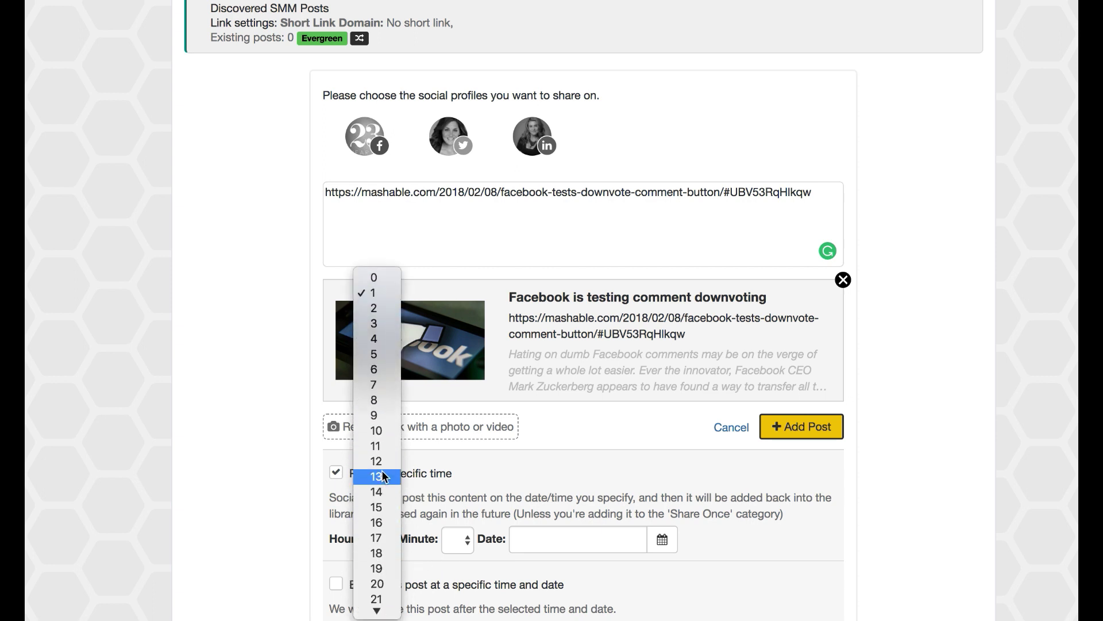
{"action": "left_click", "coordinate": [384, 477]}
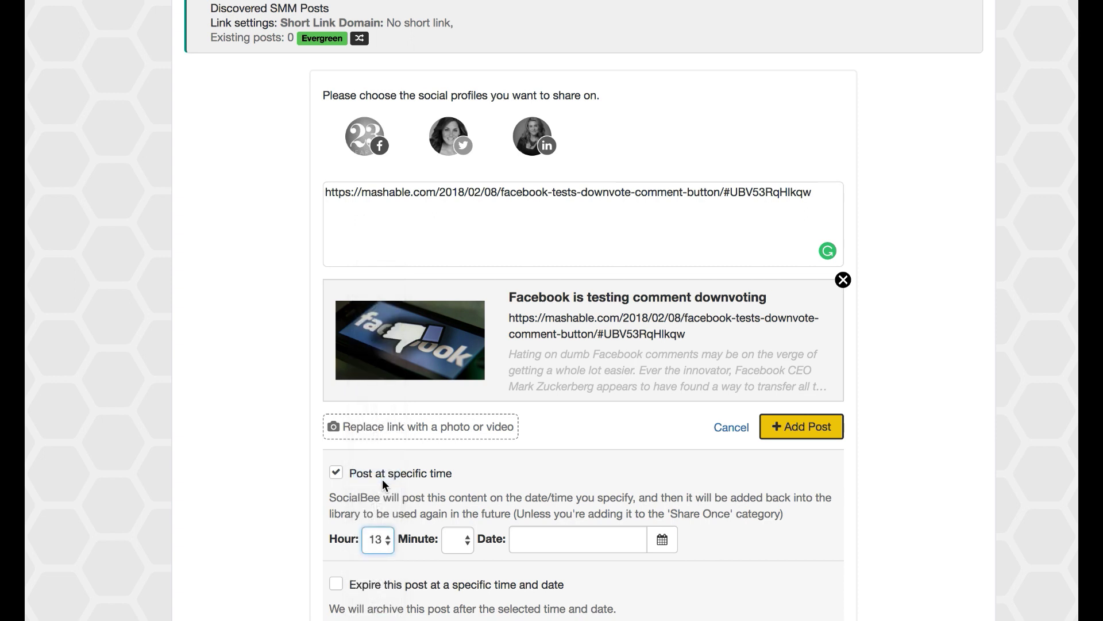
Step: Set the post's minute to 05 and its date to 16 February 2018
{"action": "left_click", "coordinate": [464, 549]}
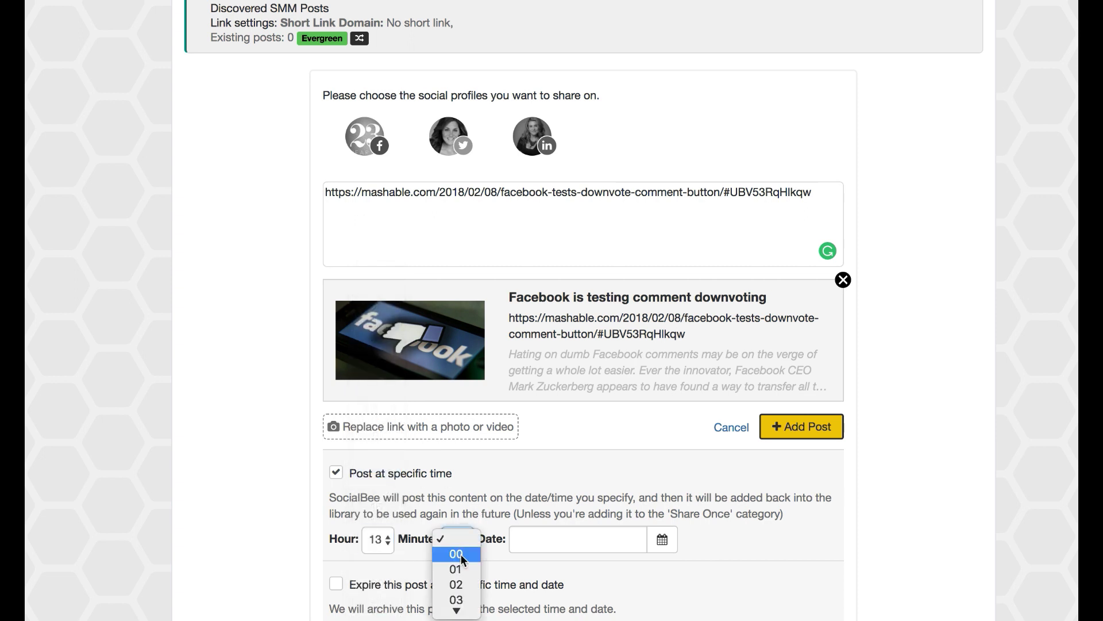
{"action": "left_click", "coordinate": [513, 538]}
{"action": "left_click", "coordinate": [635, 538]}
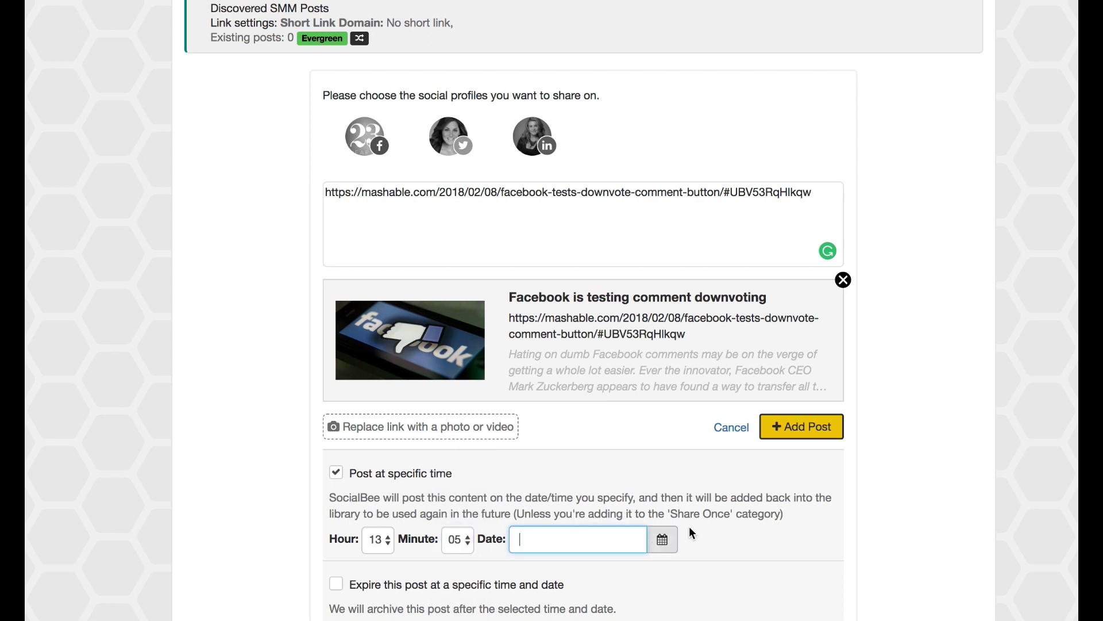
{"action": "scroll", "coordinate": [826, 511], "scroll_direction": "down", "scroll_amount": 3}
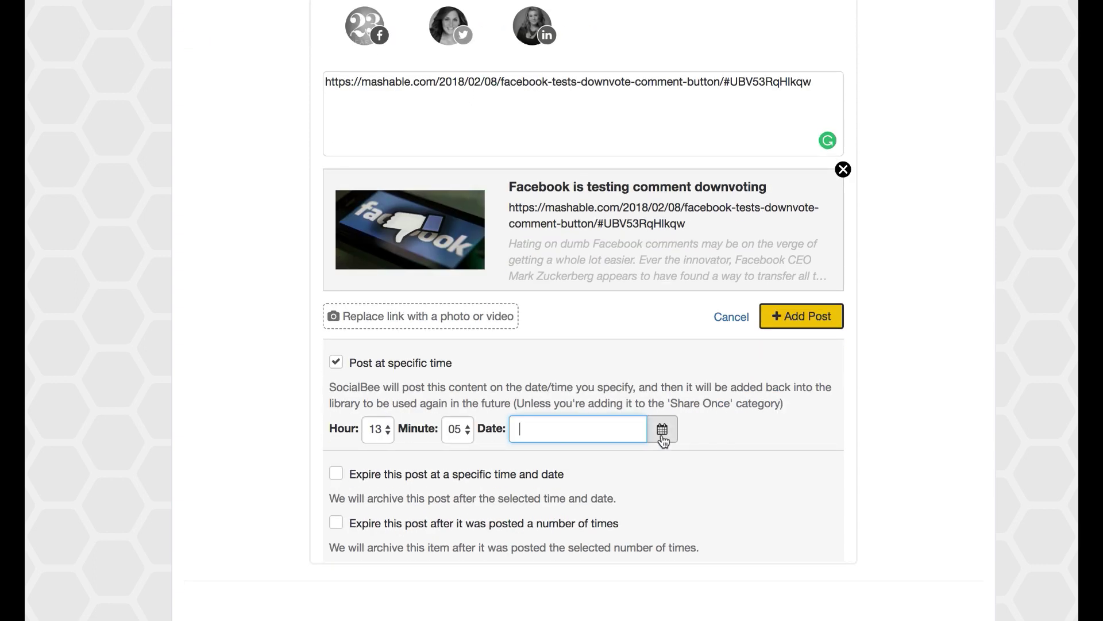
{"action": "left_click", "coordinate": [662, 437]}
{"action": "left_click", "coordinate": [666, 292]}
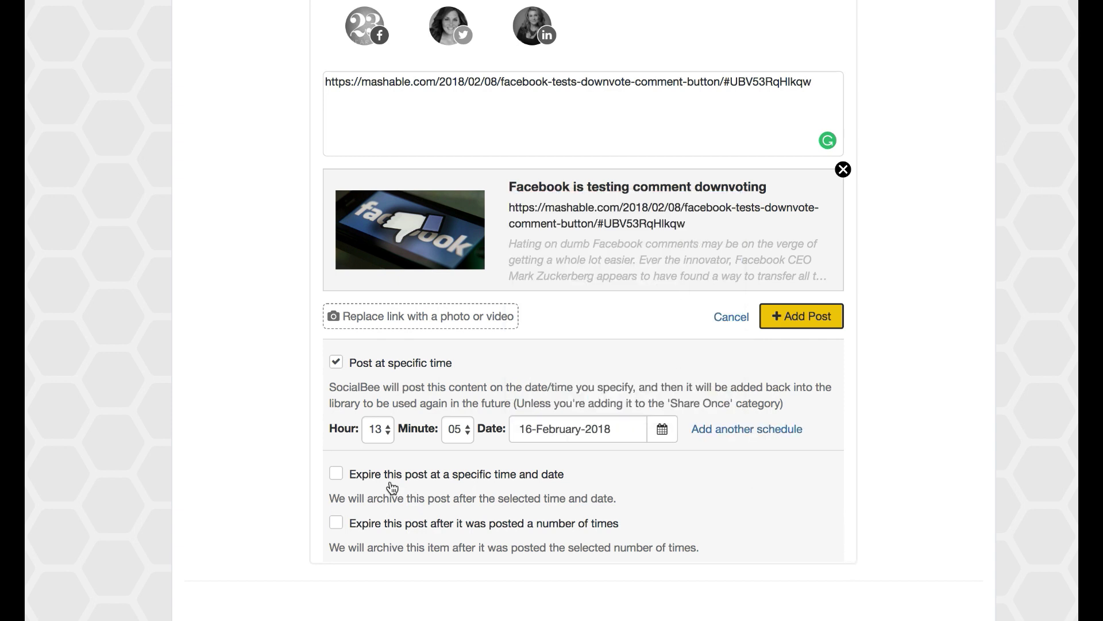
Step: Make the post expire after 3 postings
{"action": "left_click", "coordinate": [386, 524]}
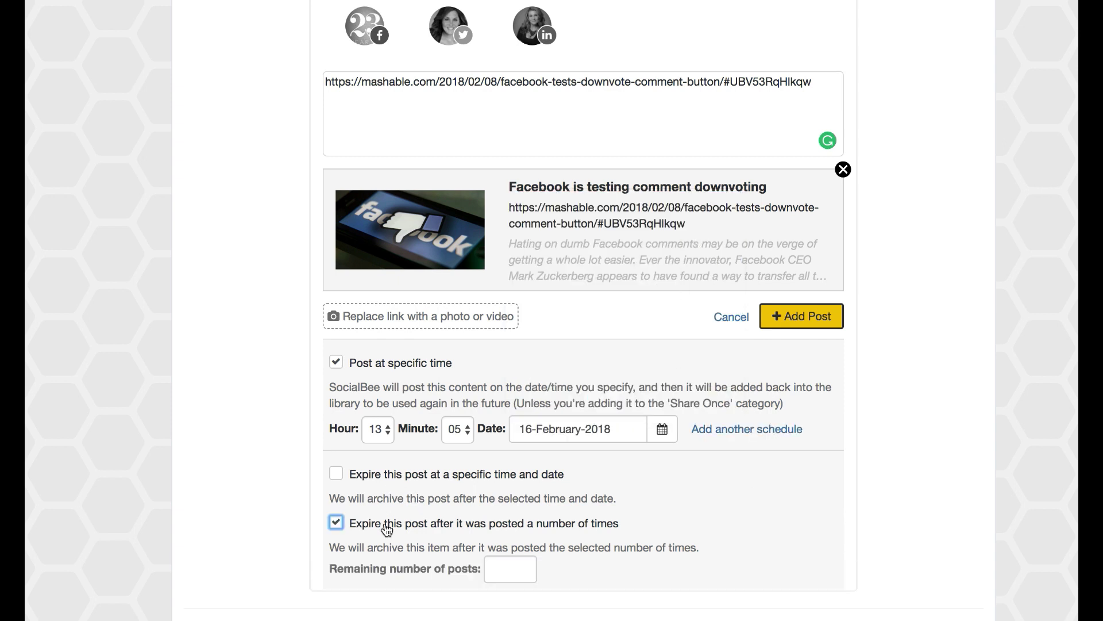
{"action": "left_click", "coordinate": [509, 571]}
{"action": "type", "text": "3"}
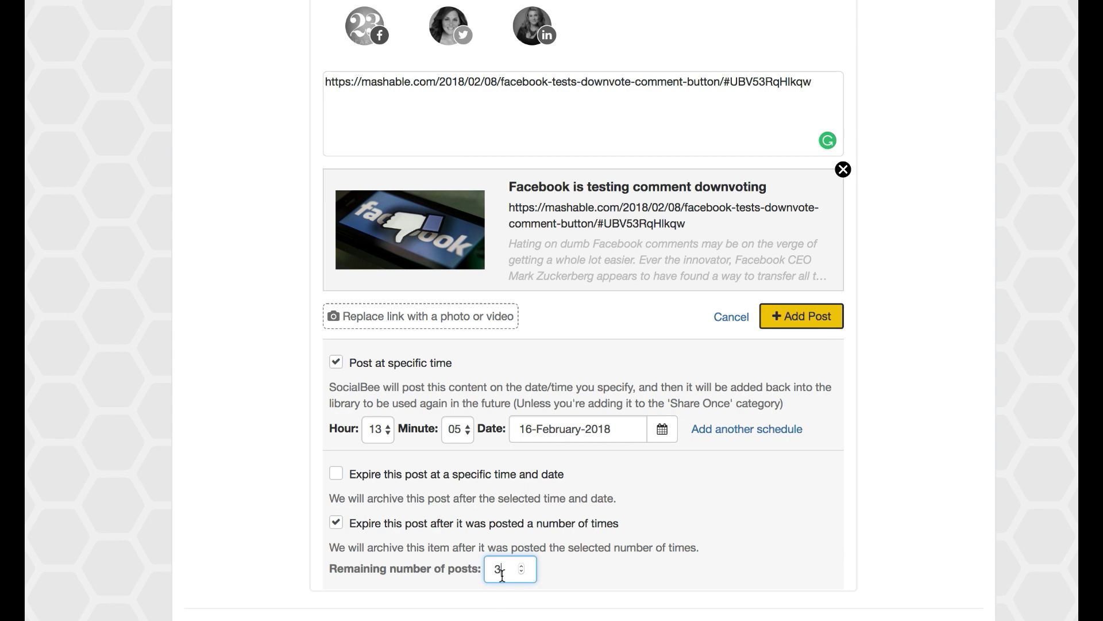
{"action": "scroll", "coordinate": [768, 572], "scroll_direction": "down", "scroll_amount": 2}
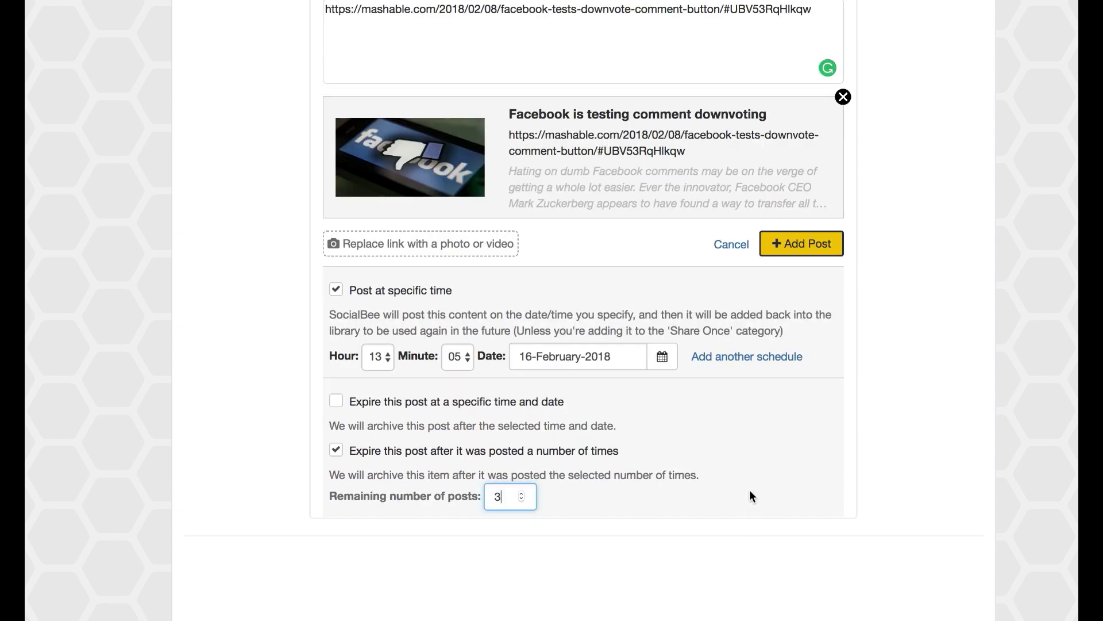
{"action": "scroll", "coordinate": [750, 492], "scroll_direction": "up", "scroll_amount": 5}
{"action": "scroll", "coordinate": [750, 492], "scroll_direction": "down", "scroll_amount": 3}
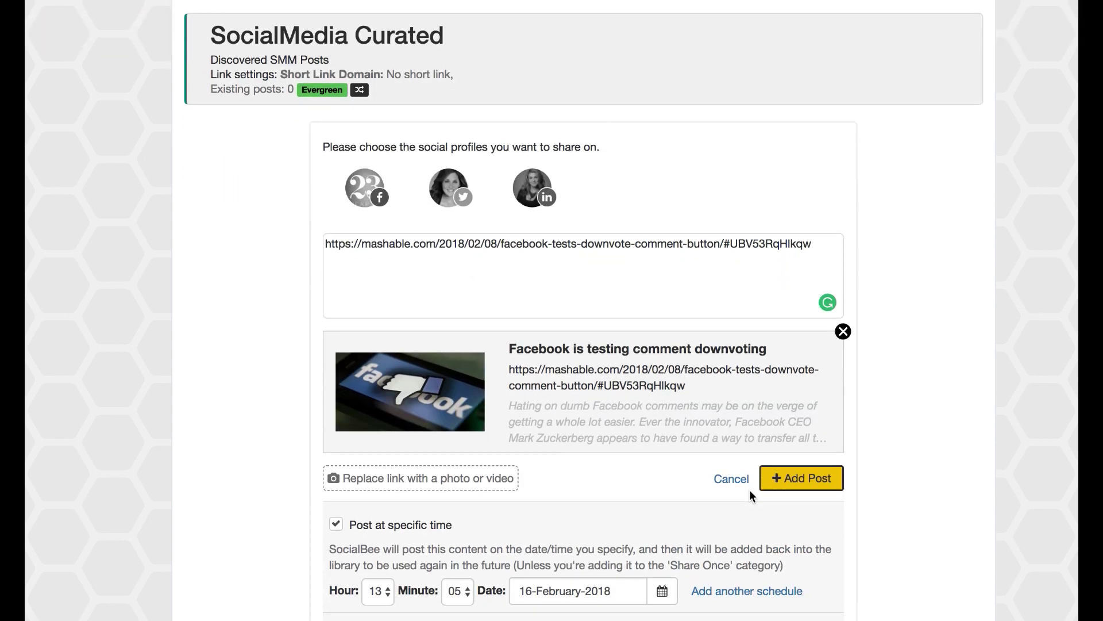
Step: Select the Twitter profile and save the Mashable post, confirmed as added and Approved
{"action": "left_click", "coordinate": [801, 382]}
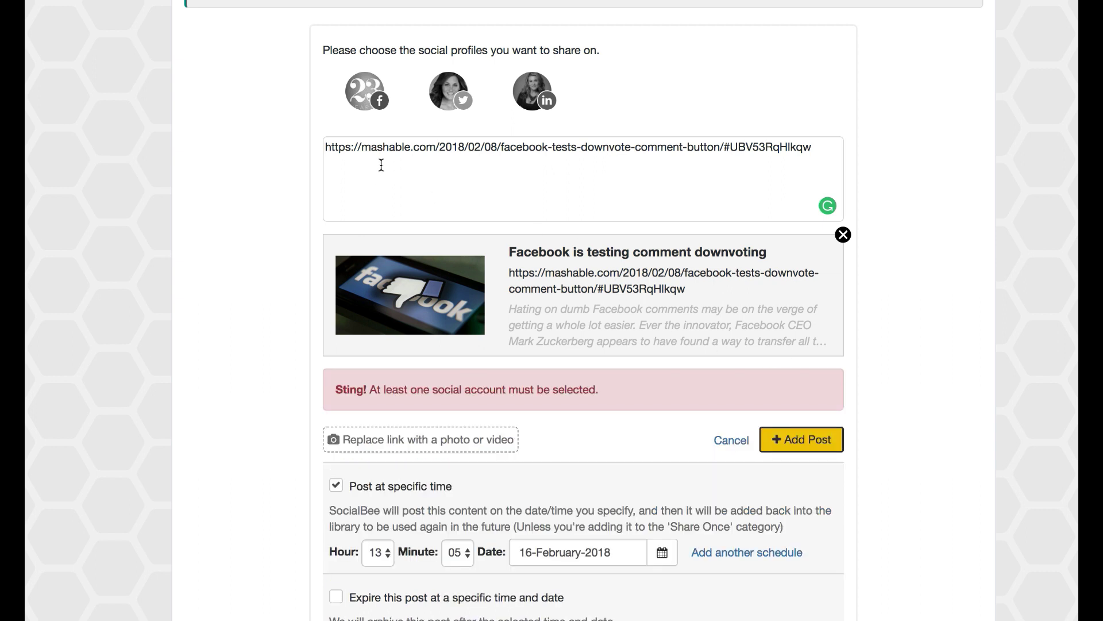
{"action": "left_click", "coordinate": [454, 92]}
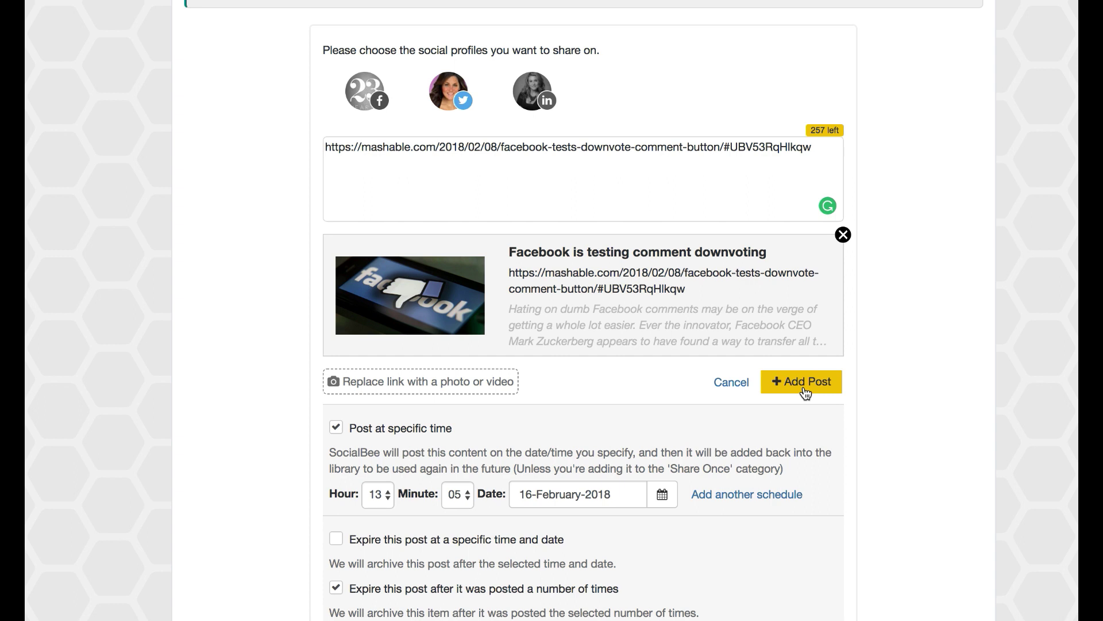
{"action": "left_click_drag", "start_coordinate": [507, 252], "coordinate": [774, 258]}
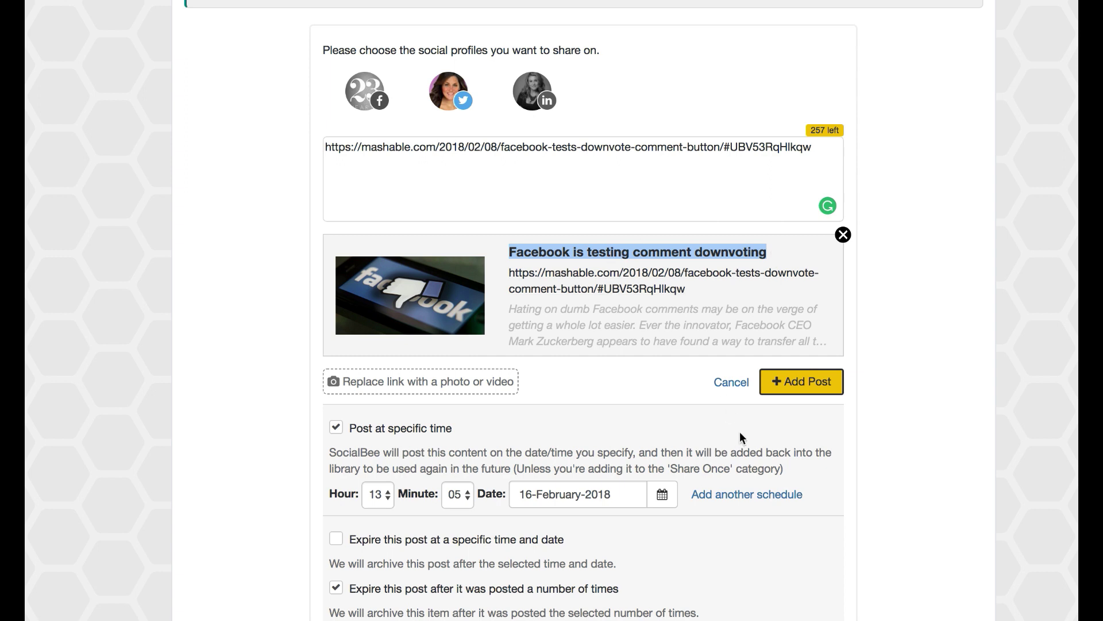
{"action": "left_click", "coordinate": [806, 385]}
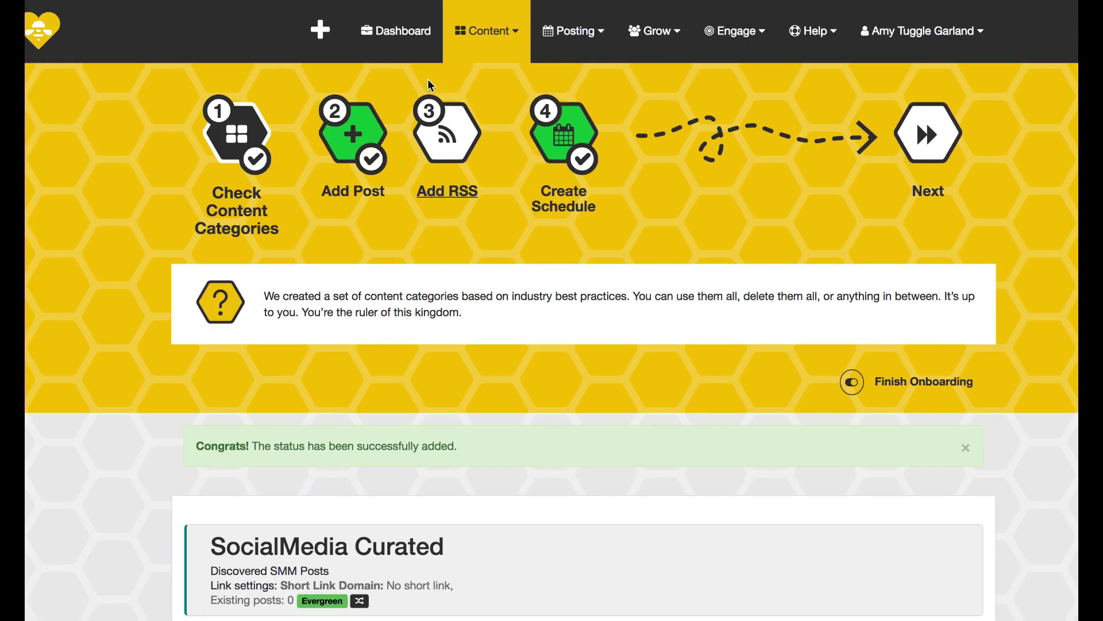
Step: Go to the Content > RSS feeds page
{"action": "left_click", "coordinate": [601, 35]}
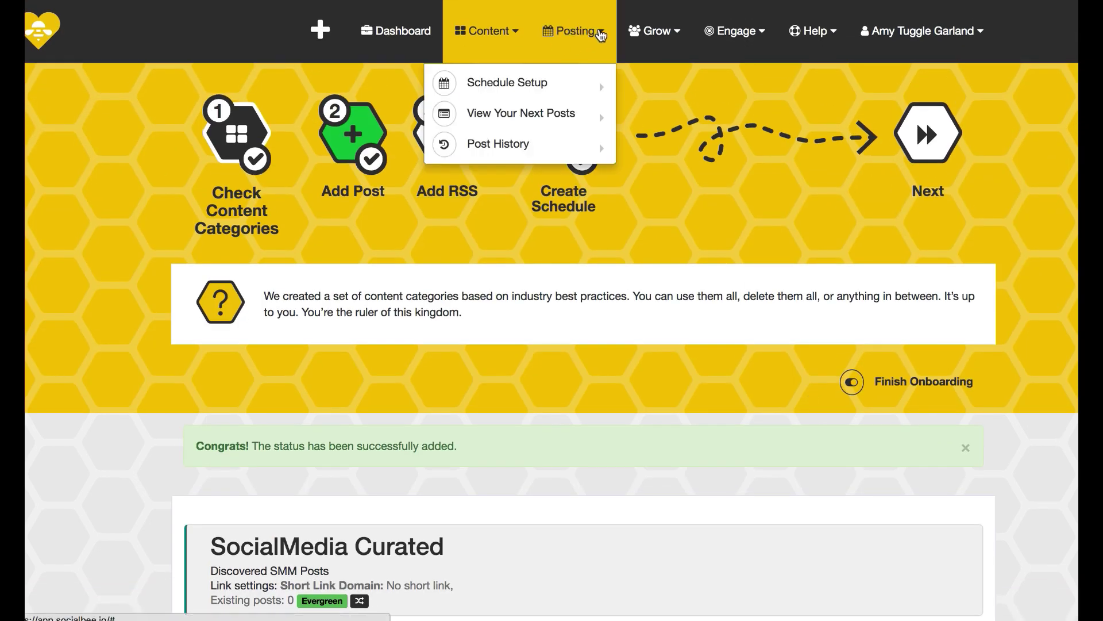
{"action": "left_click", "coordinate": [489, 32]}
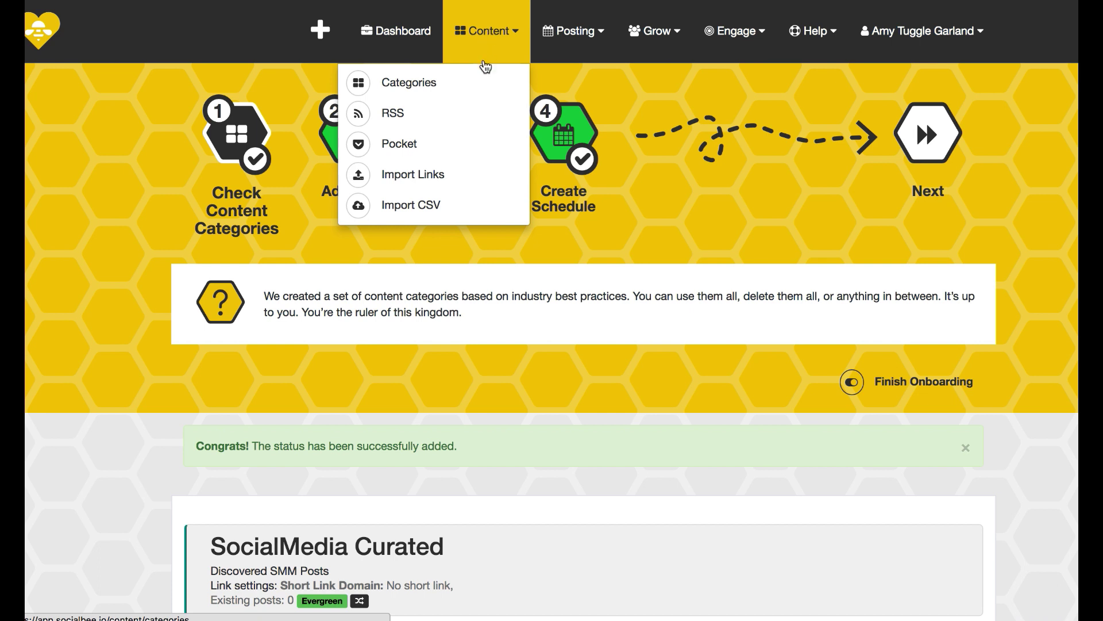
{"action": "left_click", "coordinate": [470, 121]}
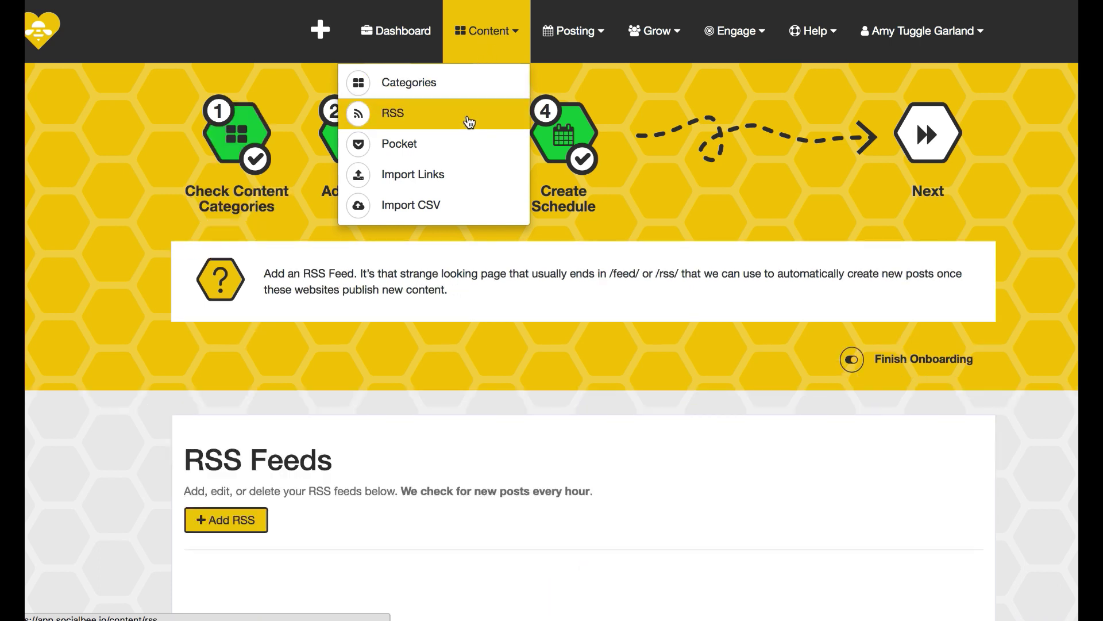
{"action": "scroll", "coordinate": [561, 473], "scroll_direction": "down", "scroll_amount": 3}
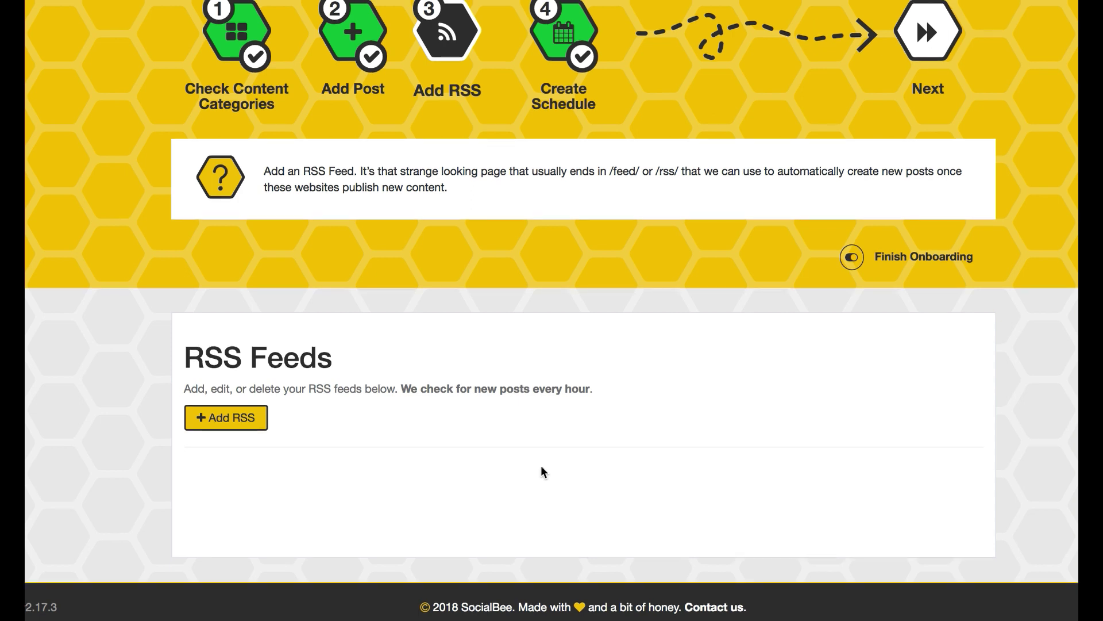
Step: Add a new RSS feed for the Twitter profile in the Blogs from RSS category
{"action": "left_click", "coordinate": [204, 418]}
{"action": "left_click", "coordinate": [482, 133]}
{"action": "left_click", "coordinate": [384, 202]}
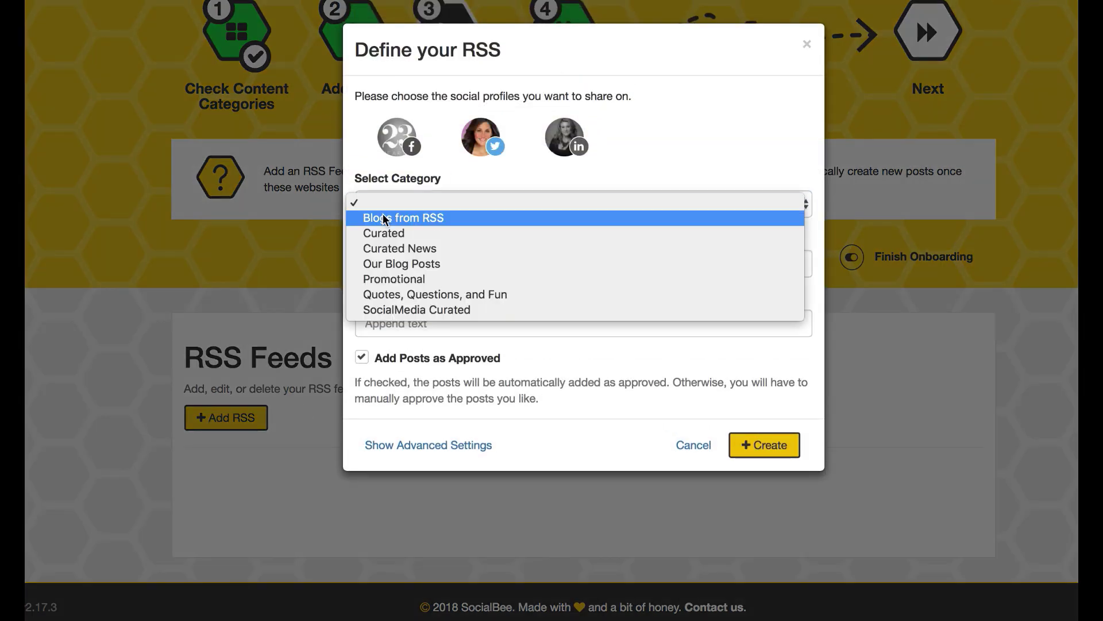
{"action": "left_click", "coordinate": [441, 221]}
{"action": "left_click", "coordinate": [433, 267]}
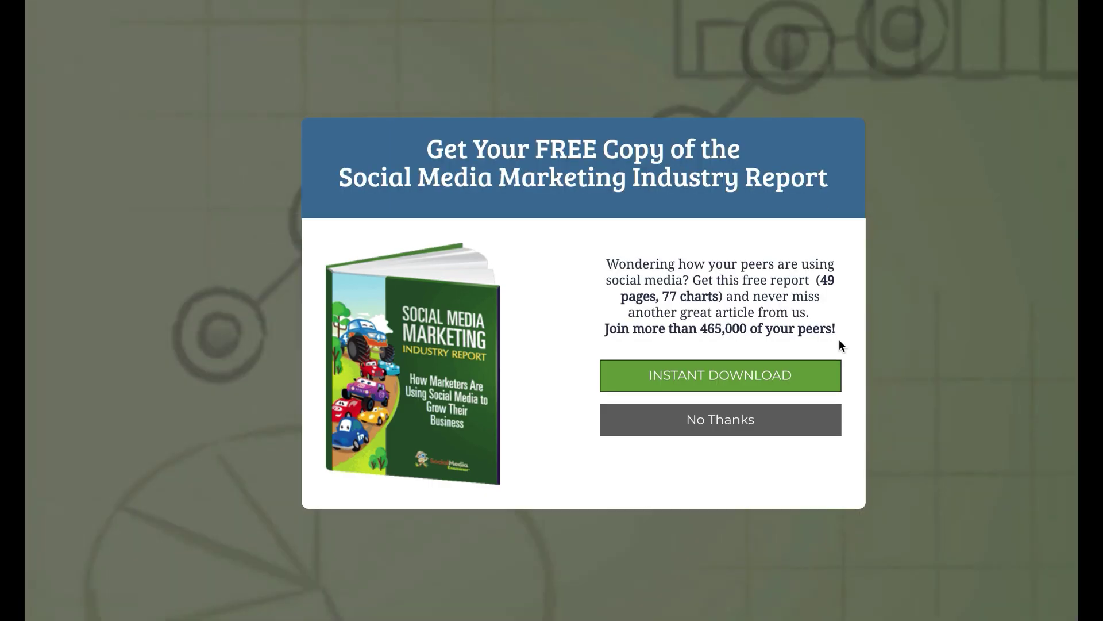
Step: Dismiss the free report popup and reload the Slack customization article
{"action": "left_click", "coordinate": [745, 423]}
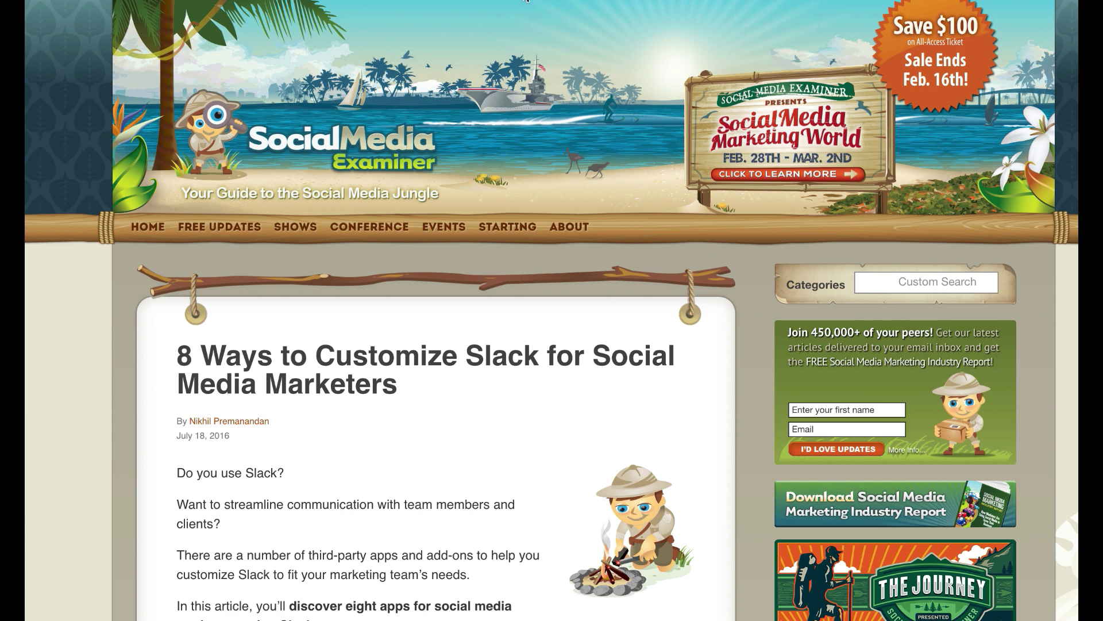
{"action": "key", "text": "Return"}
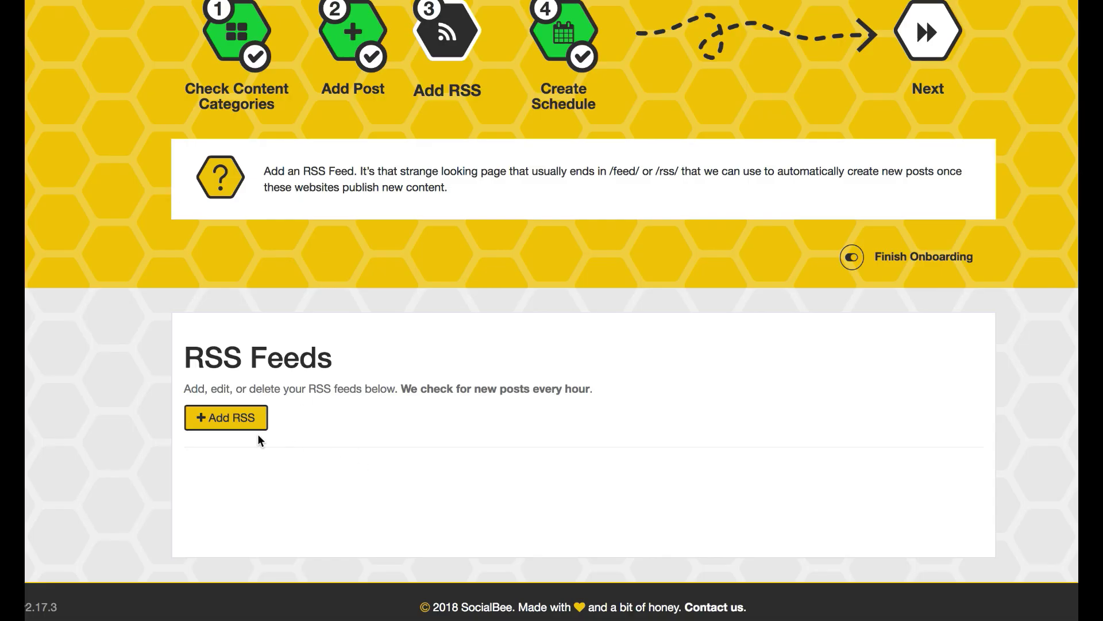
Step: Create a Blogs from RSS feed for socialmediaexaminer.com/feed/ that shares to the Twitter profile
{"action": "left_click", "coordinate": [225, 418]}
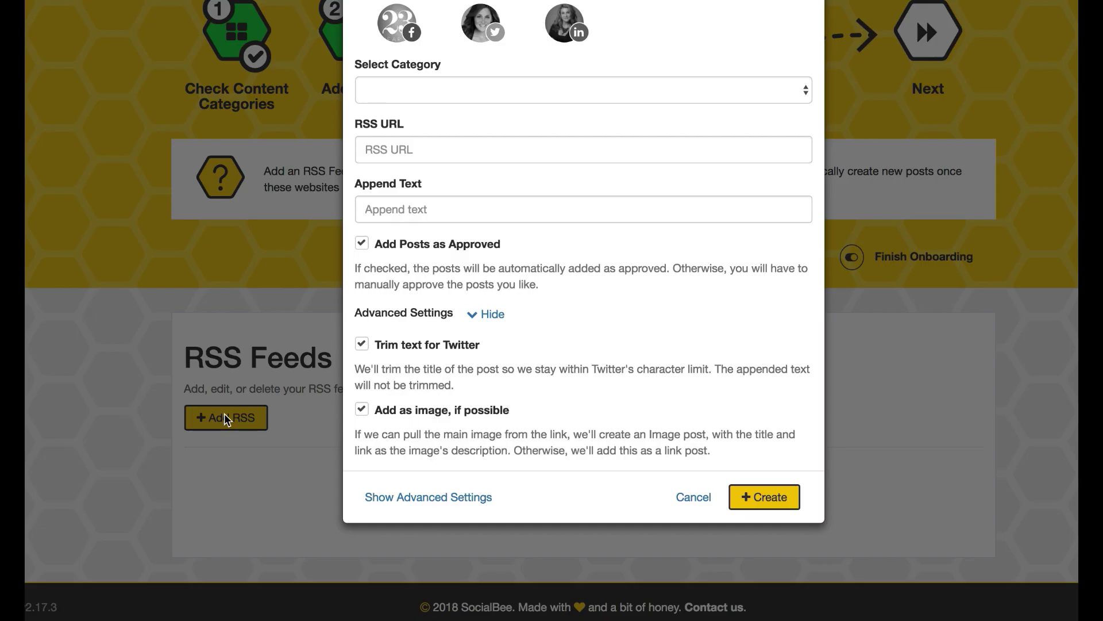
{"action": "left_click", "coordinate": [424, 205]}
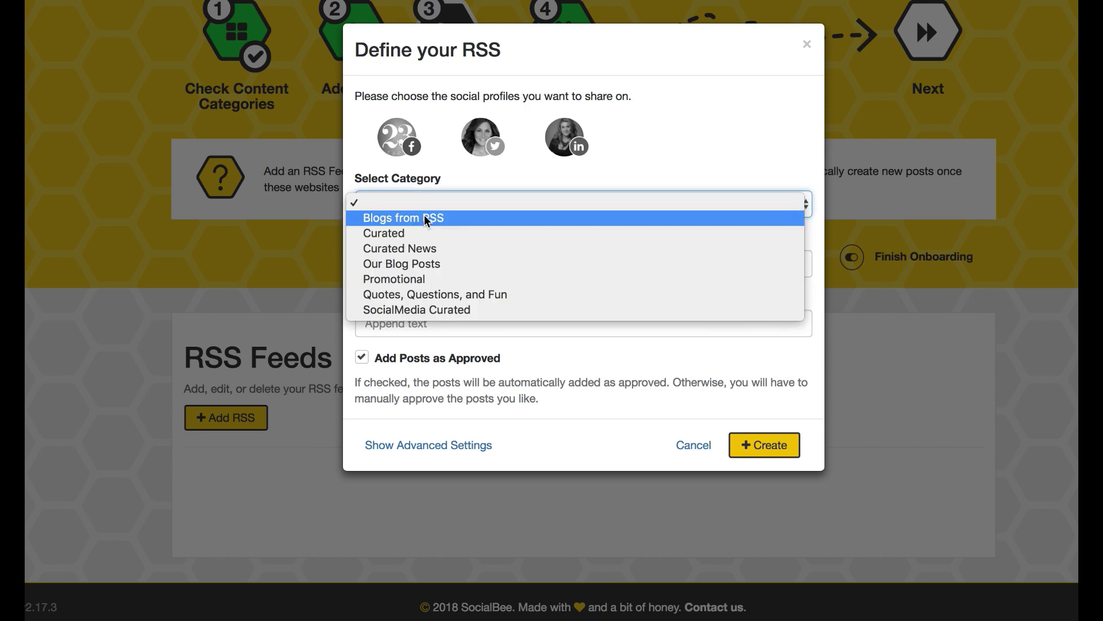
{"action": "left_click", "coordinate": [424, 217]}
{"action": "left_click", "coordinate": [397, 268]}
{"action": "type", "text": "https://www.socialmediaexaminer.com/feed/"}
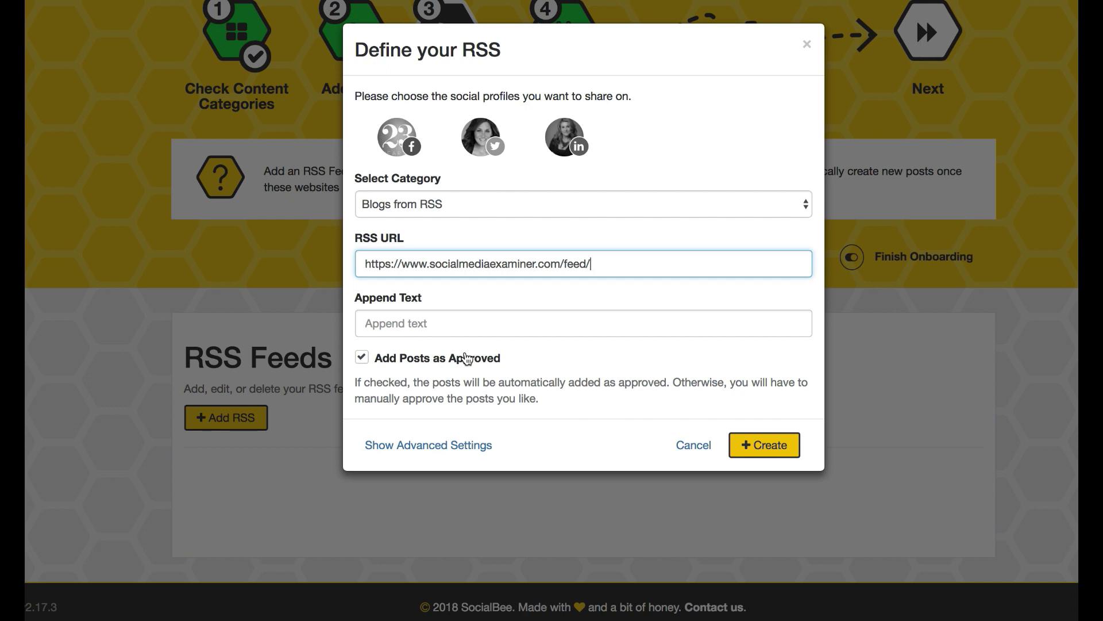
{"action": "left_click", "coordinate": [764, 445]}
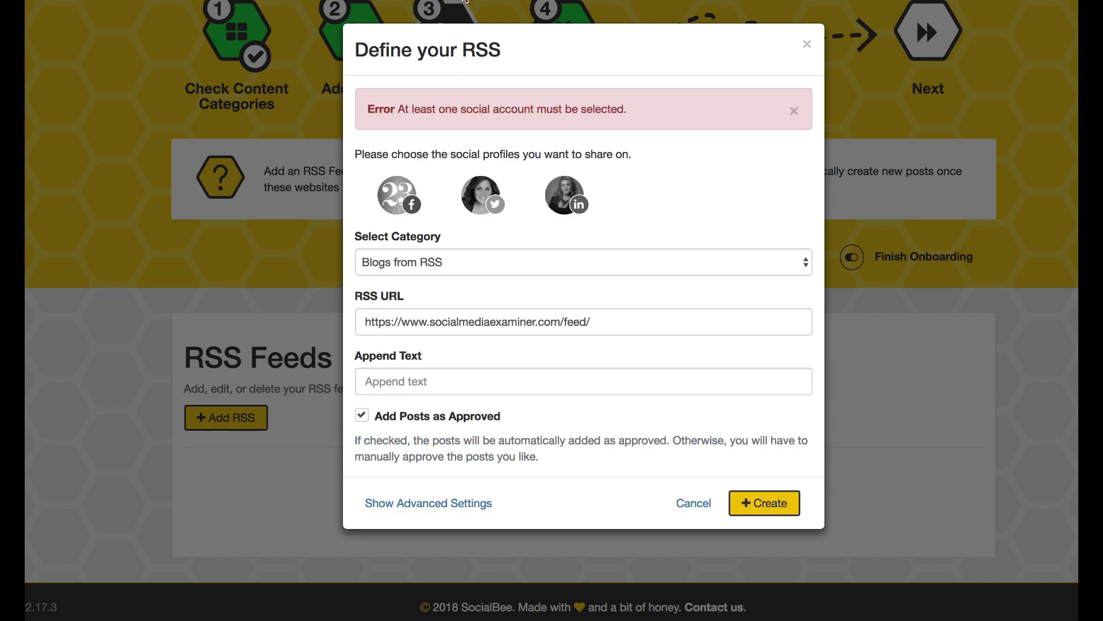
{"action": "left_click", "coordinate": [758, 501]}
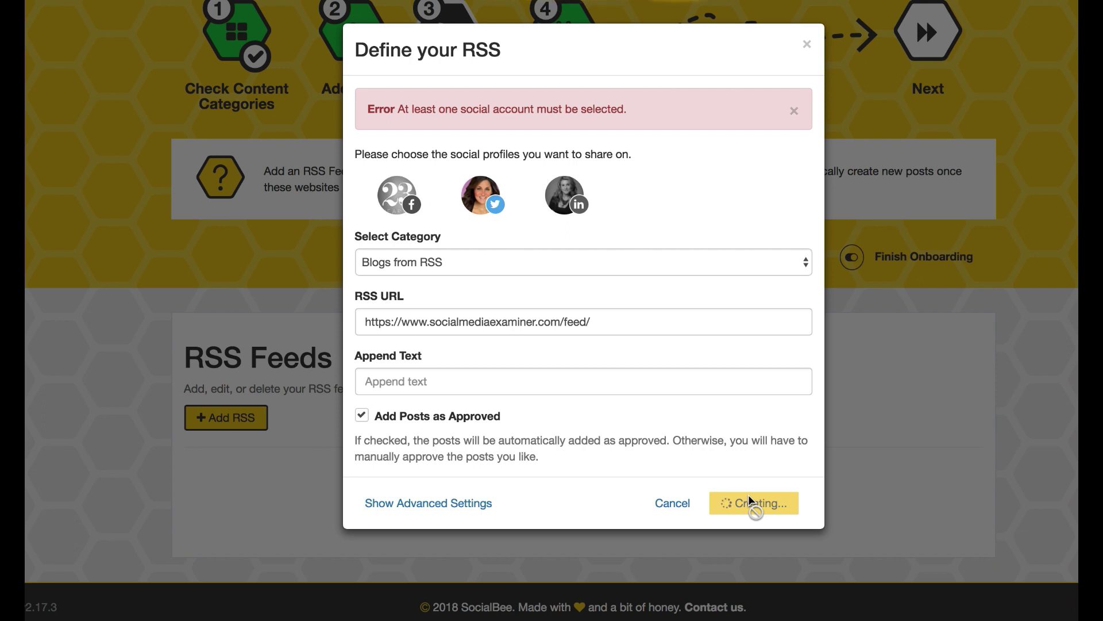
Step: Check the RSS feed confirmation page, then bring up the content-related menu options
{"action": "scroll", "coordinate": [750, 501], "scroll_direction": "down", "scroll_amount": 3}
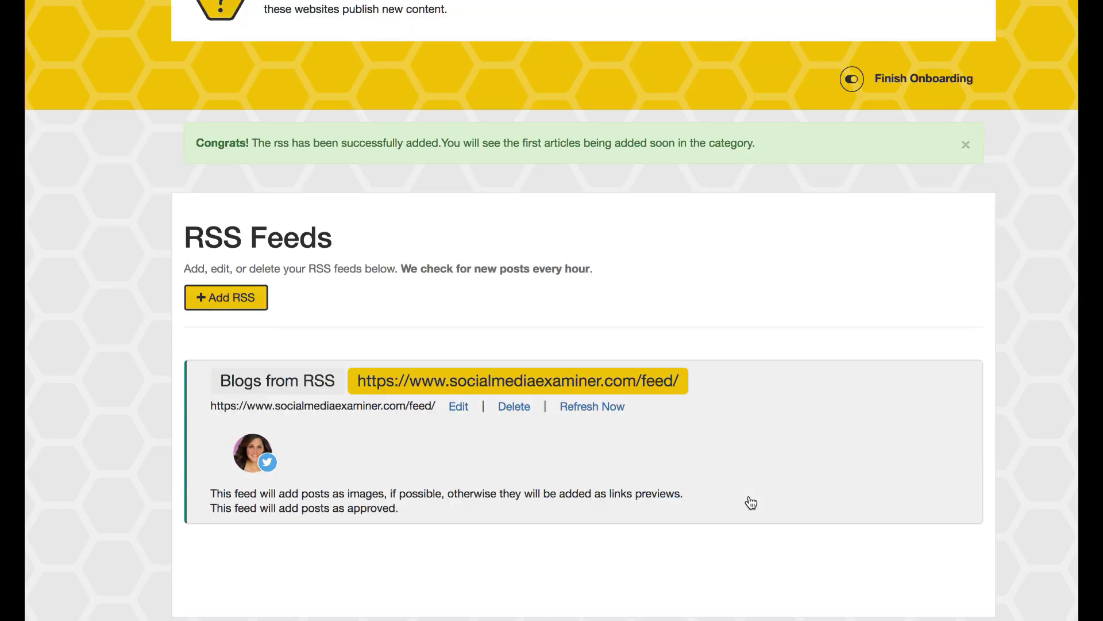
{"action": "scroll", "coordinate": [751, 502], "scroll_direction": "up", "scroll_amount": 5}
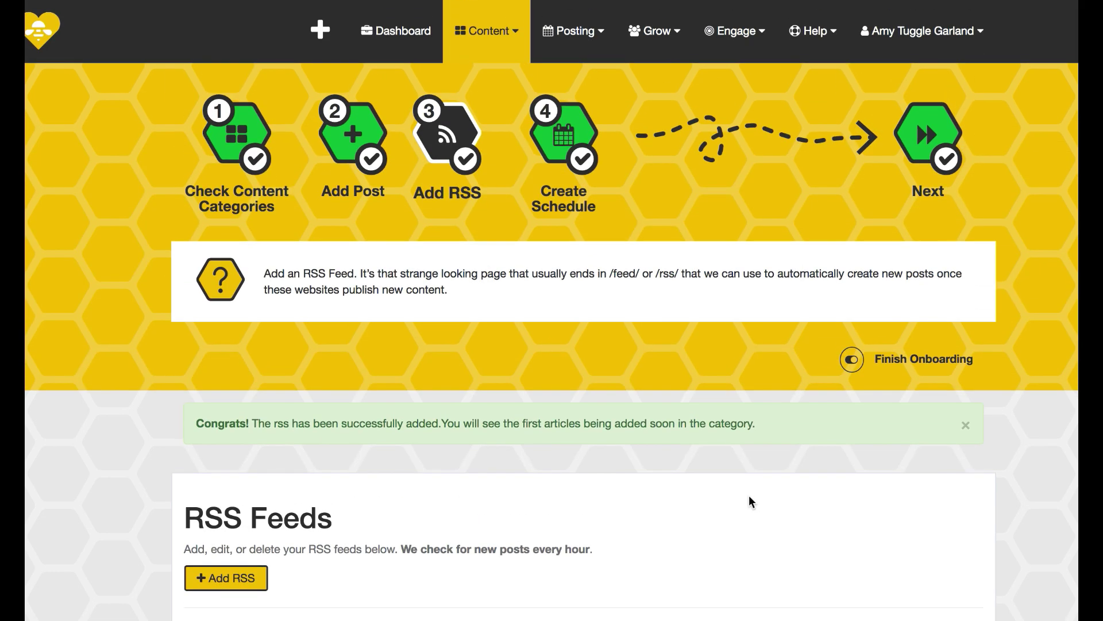
{"action": "left_click", "coordinate": [454, 52]}
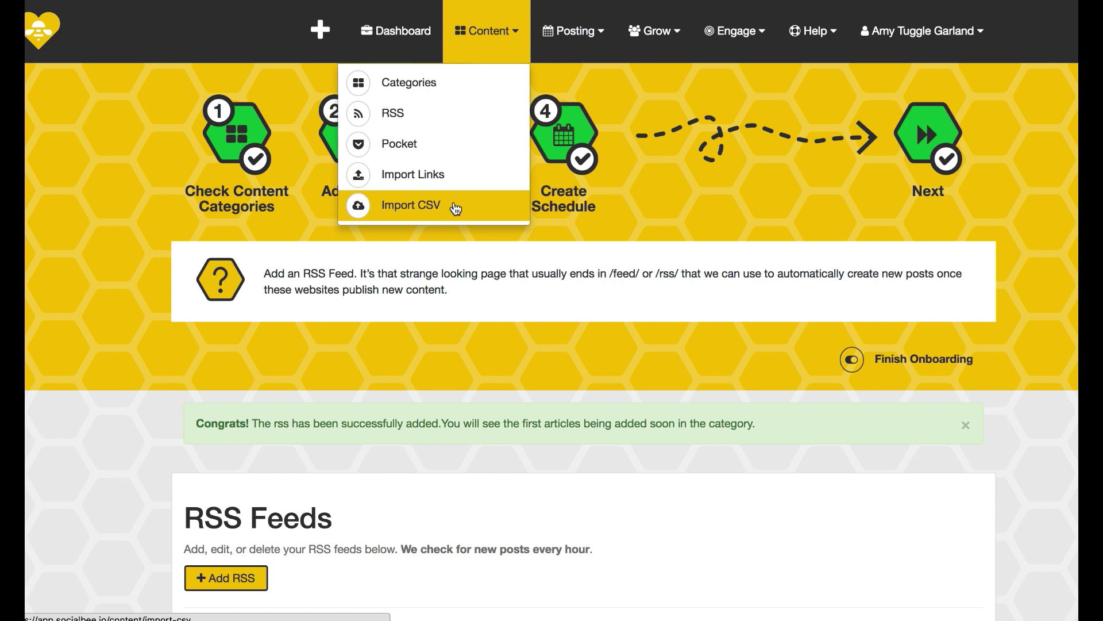
Step: Go to the Twitter profile's Schedule Setup weekly grid
{"action": "mouse_move", "coordinate": [594, 50]}
{"action": "mouse_move", "coordinate": [597, 84]}
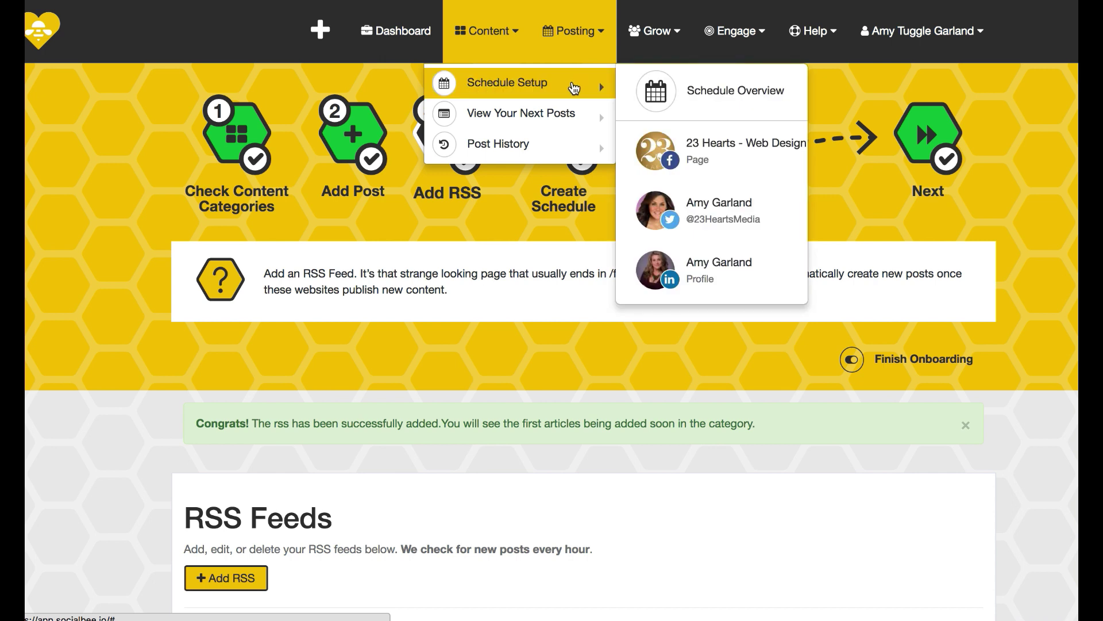
{"action": "left_click", "coordinate": [711, 214]}
{"action": "scroll", "coordinate": [708, 477], "scroll_direction": "down", "scroll_amount": 5}
{"action": "scroll", "coordinate": [708, 474], "scroll_direction": "down", "scroll_amount": 1}
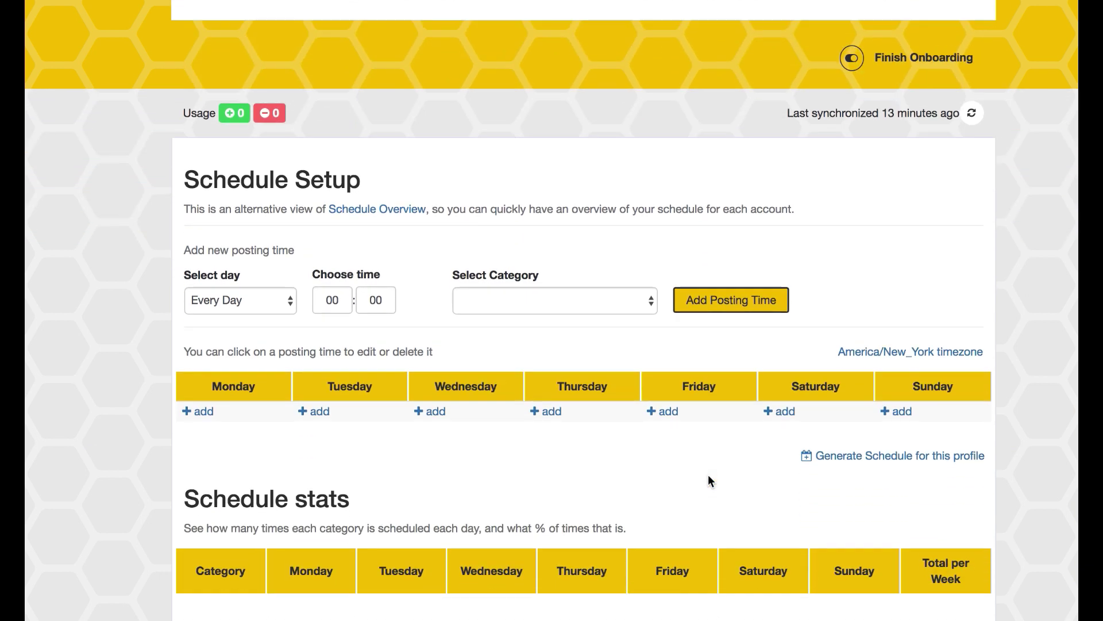
Step: Add a Monday 14:03 posting slot assigned to Blogs from RSS
{"action": "left_click", "coordinate": [204, 398]}
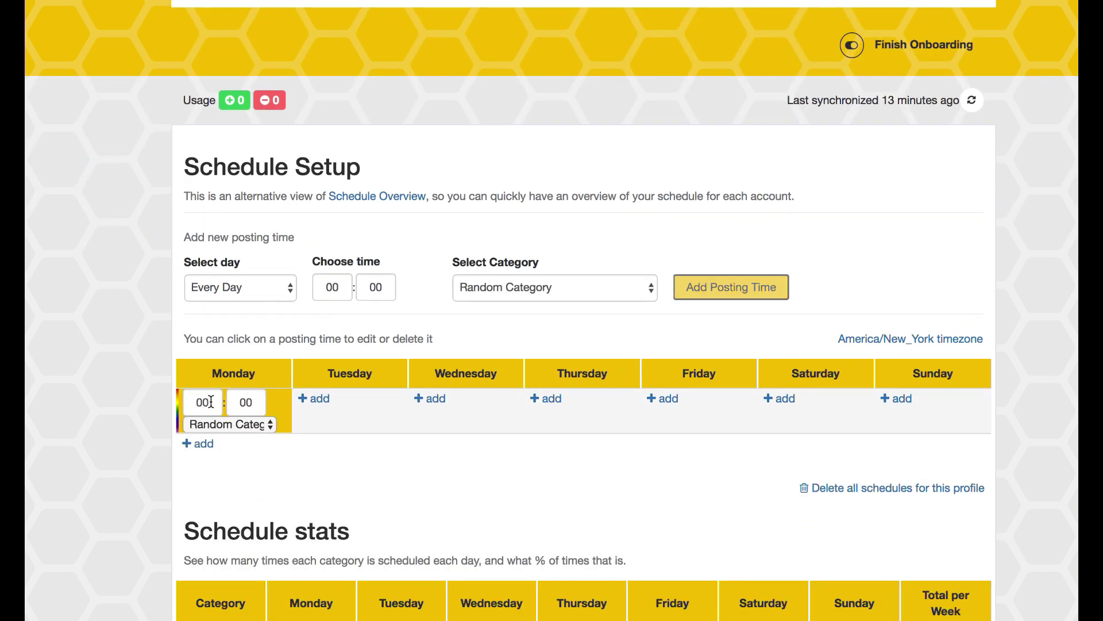
{"action": "left_click", "coordinate": [203, 402]}
{"action": "left_click_drag", "start_coordinate": [198, 402], "coordinate": [260, 403]}
{"action": "type", "text": "14"}
{"action": "key", "text": "Tab"}
{"action": "type", "text": "03"}
{"action": "left_click", "coordinate": [224, 425]}
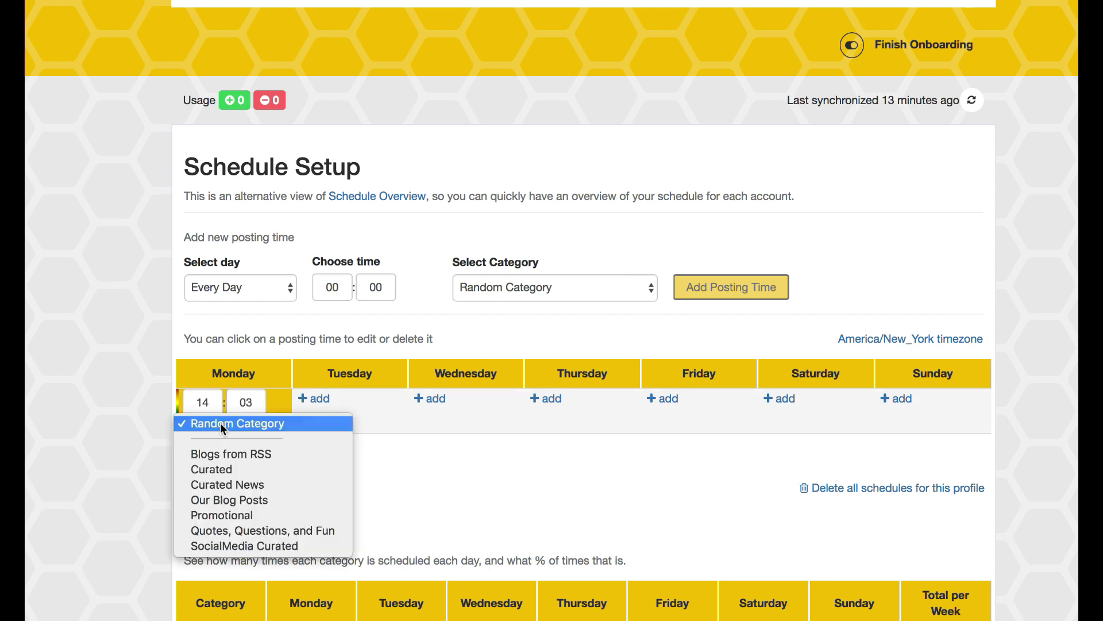
{"action": "left_click", "coordinate": [243, 457]}
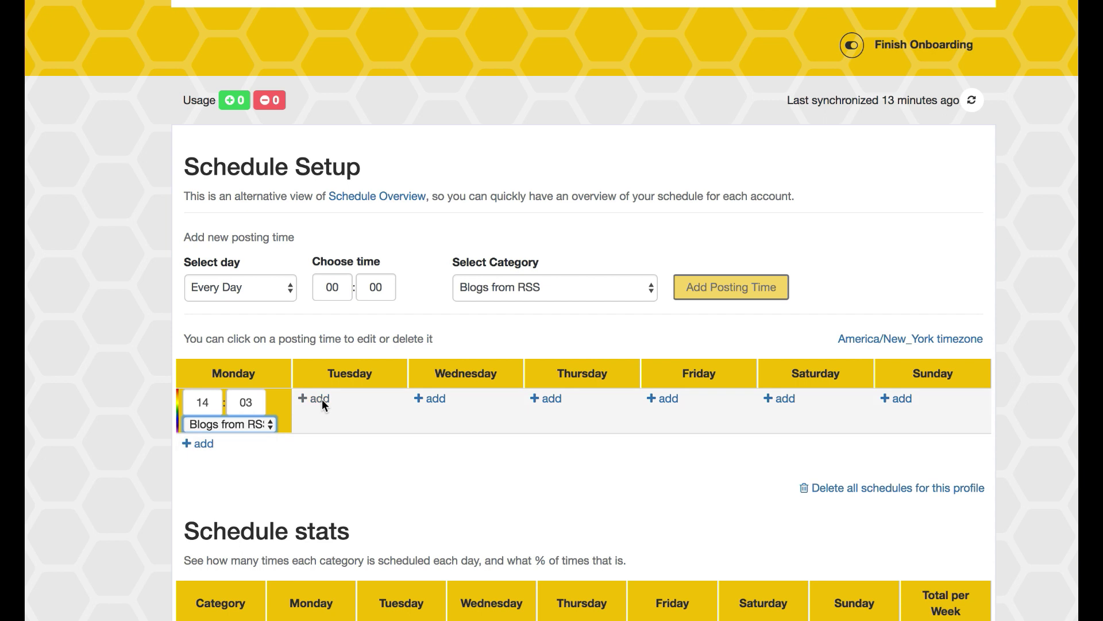
Step: Add a Tuesday 08:47 posting slot assigned to SocialMedia Curated
{"action": "scroll", "coordinate": [325, 407], "scroll_direction": "down", "scroll_amount": 3}
{"action": "left_click", "coordinate": [315, 298]}
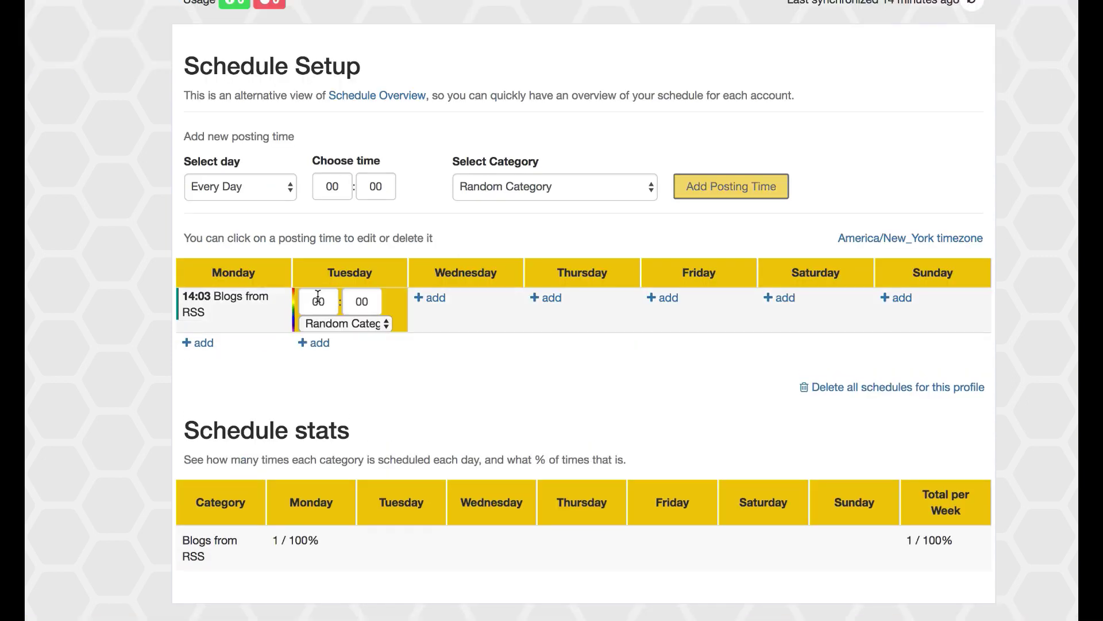
{"action": "left_click", "coordinate": [333, 323]}
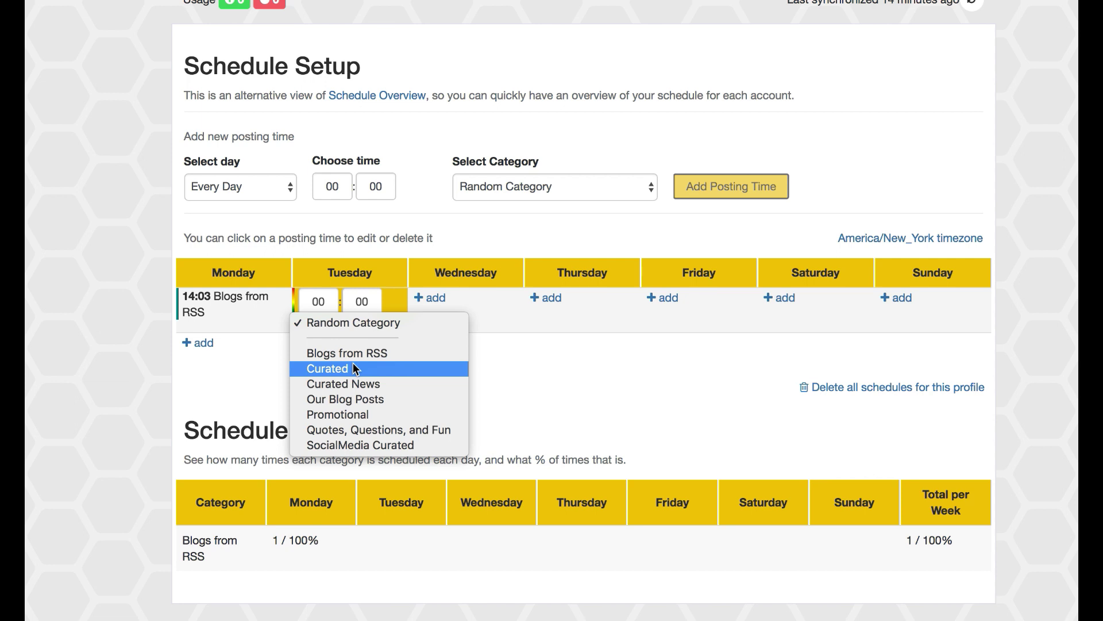
{"action": "left_click", "coordinate": [363, 446]}
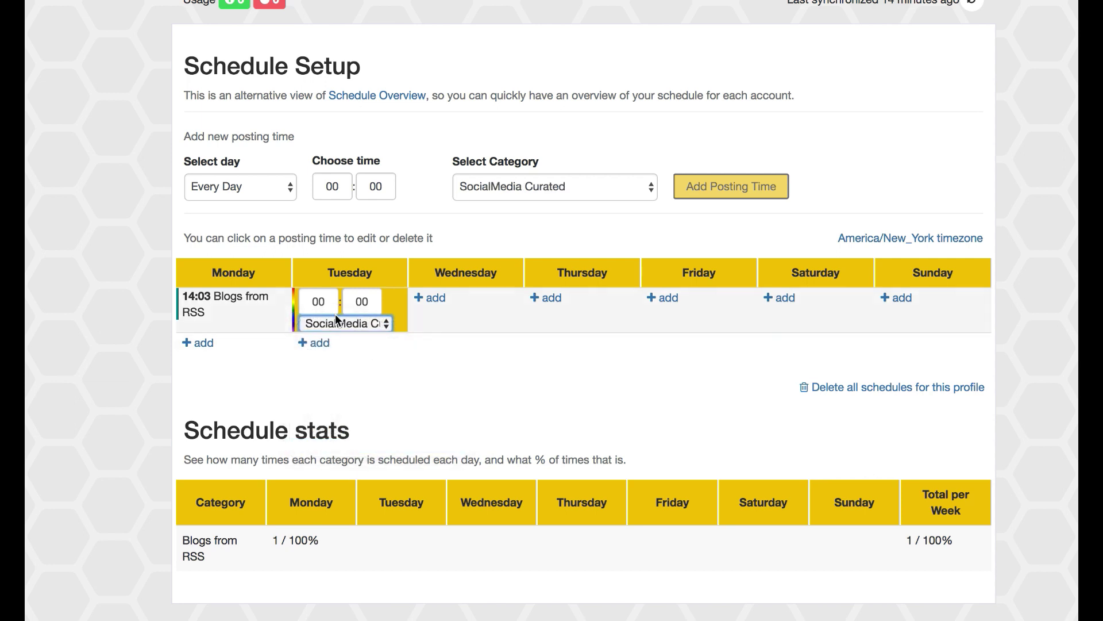
{"action": "left_click", "coordinate": [332, 306]}
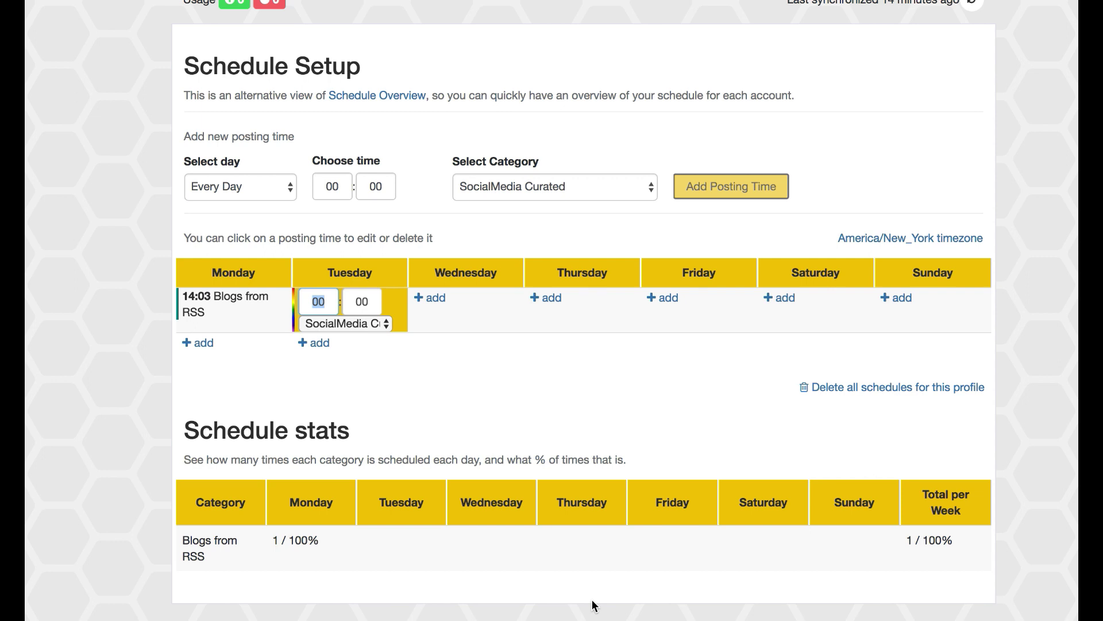
{"action": "type", "text": "8"}
{"action": "left_click", "coordinate": [354, 307]}
{"action": "double_click", "coordinate": [354, 307]}
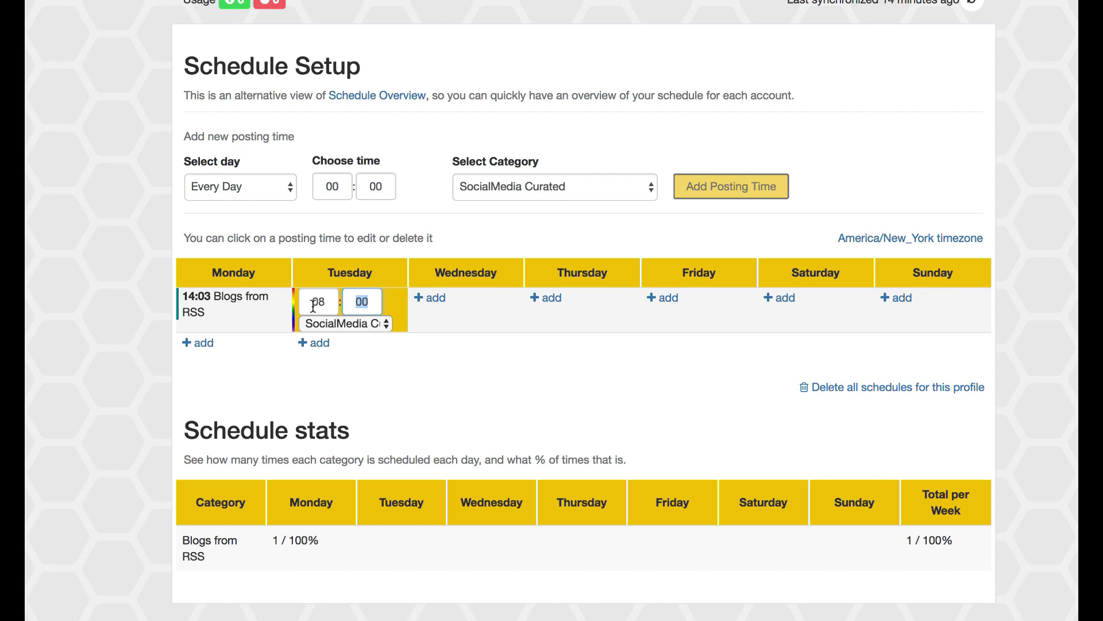
{"action": "type", "text": "47"}
{"action": "left_click", "coordinate": [453, 396]}
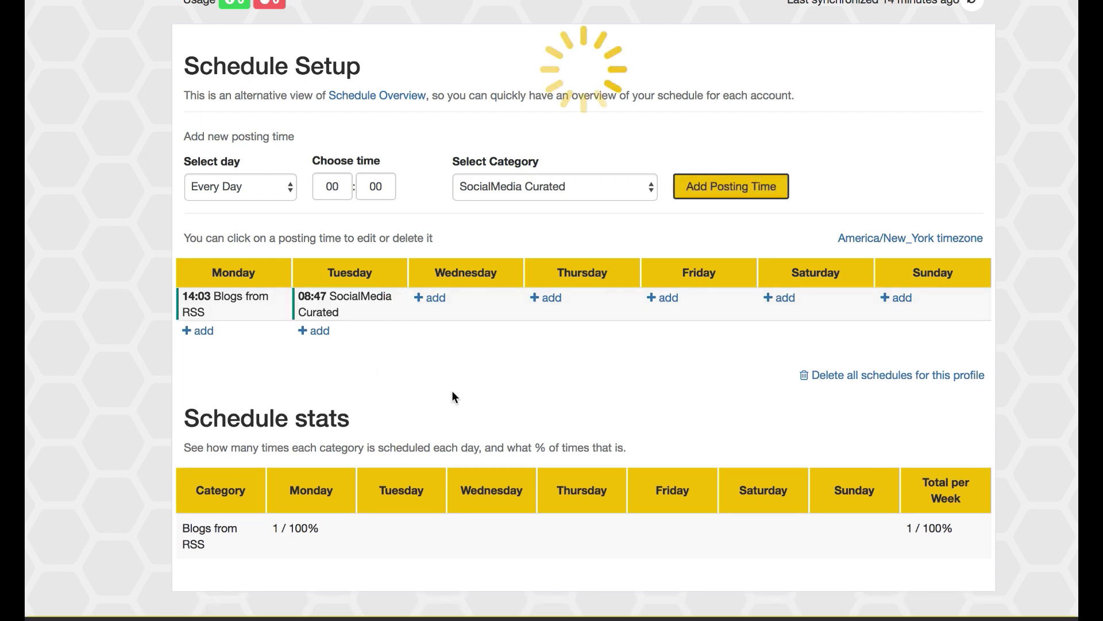
{"action": "mouse_move", "coordinate": [524, 55]}
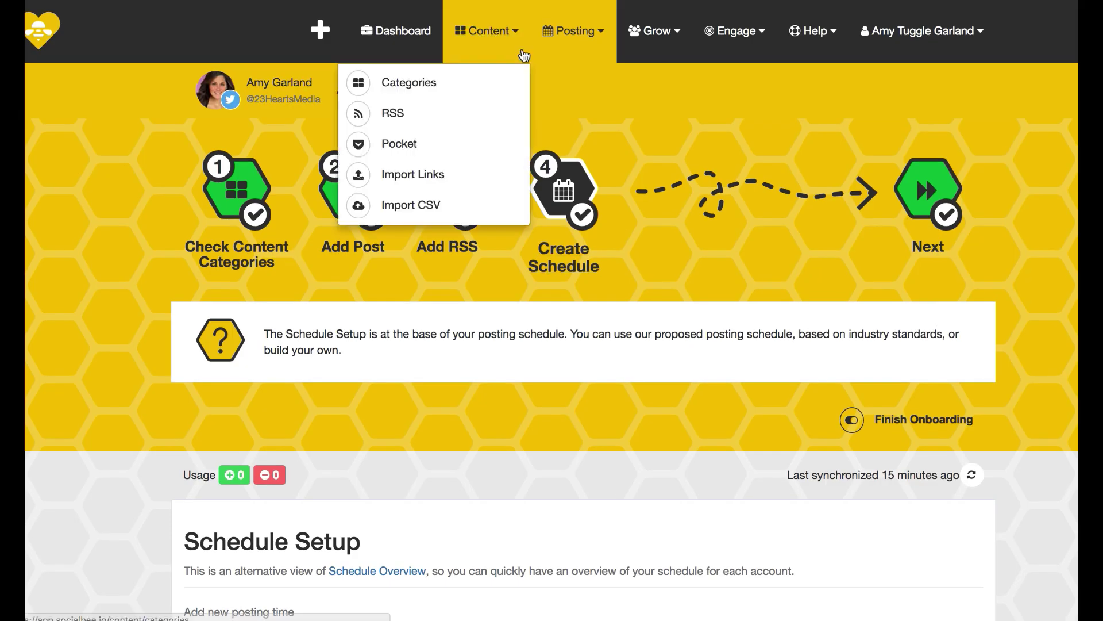
{"action": "mouse_move", "coordinate": [562, 44]}
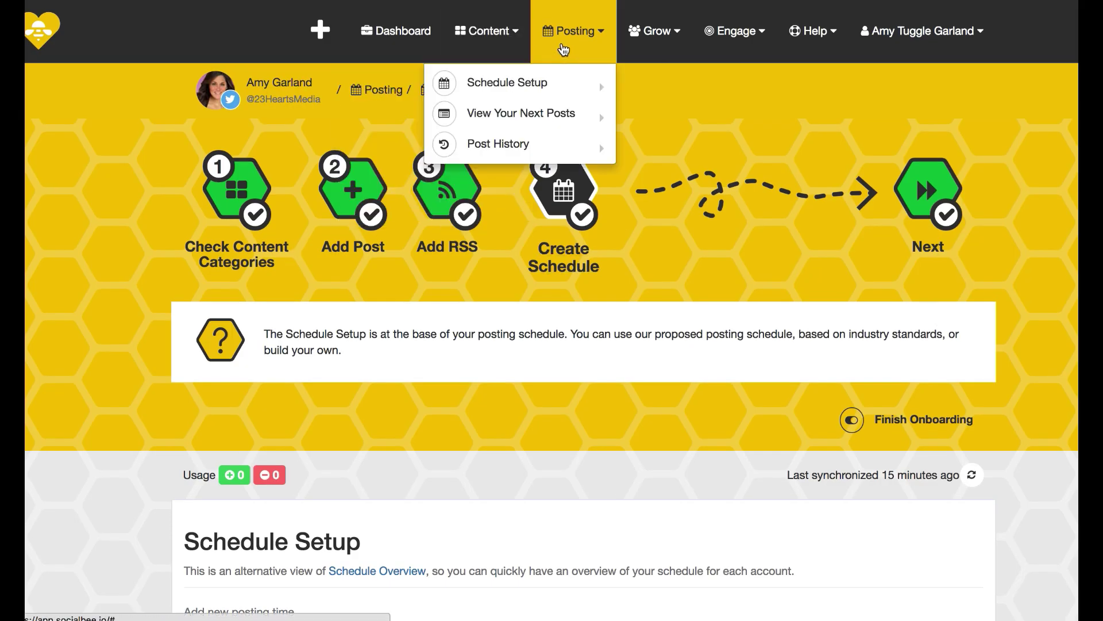
{"action": "mouse_move", "coordinate": [564, 114]}
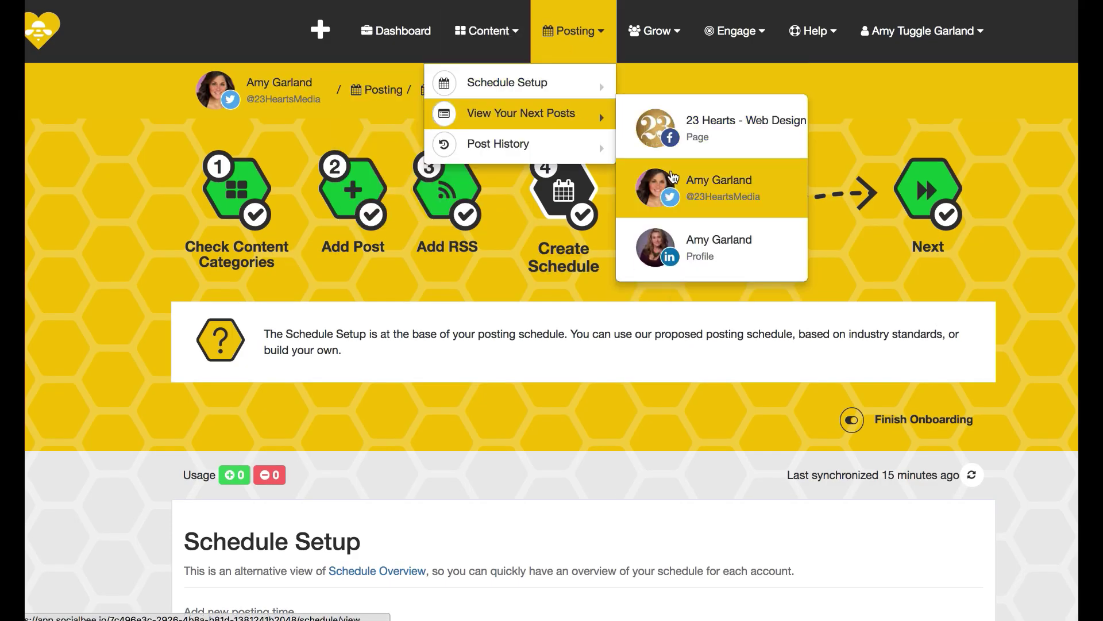
{"action": "left_click", "coordinate": [680, 183]}
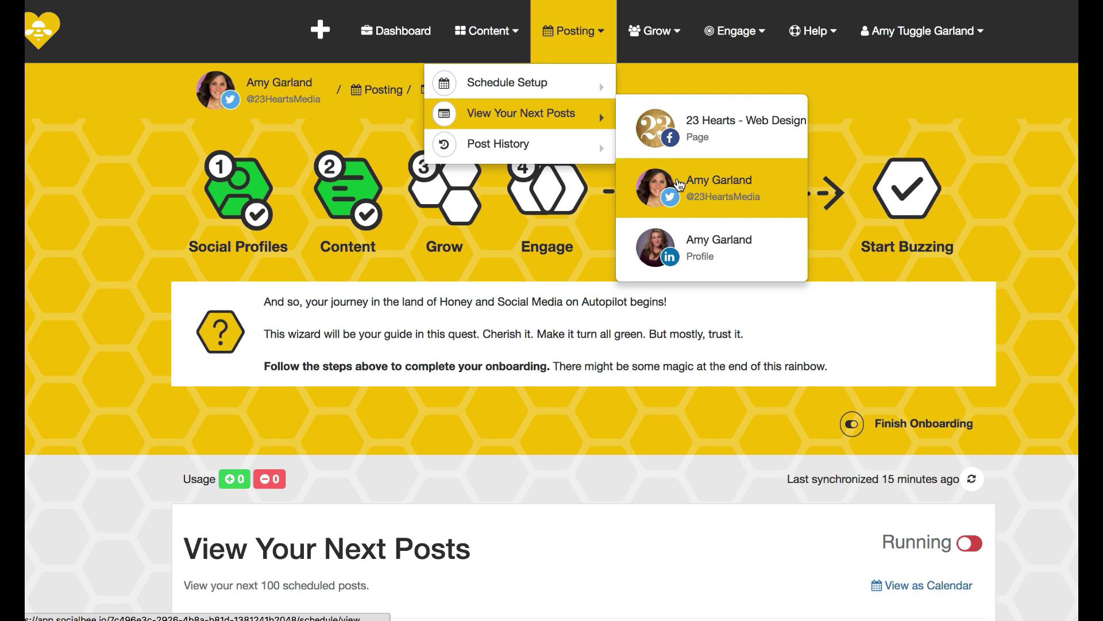
{"action": "scroll", "coordinate": [634, 247], "scroll_direction": "down", "scroll_amount": 4}
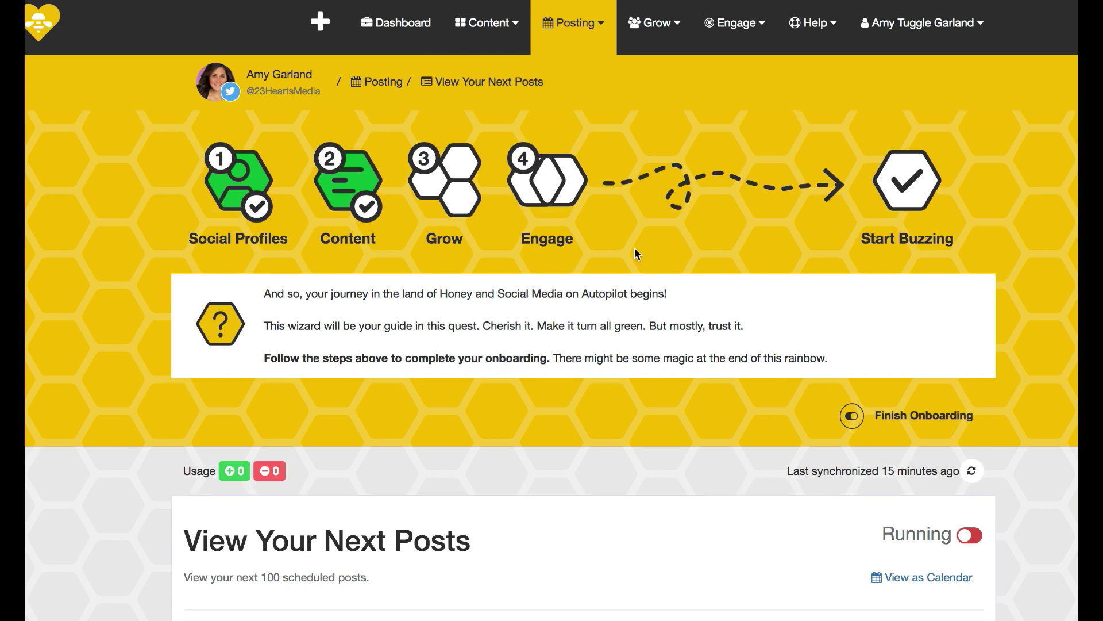
{"action": "scroll", "coordinate": [634, 248], "scroll_direction": "down", "scroll_amount": 8}
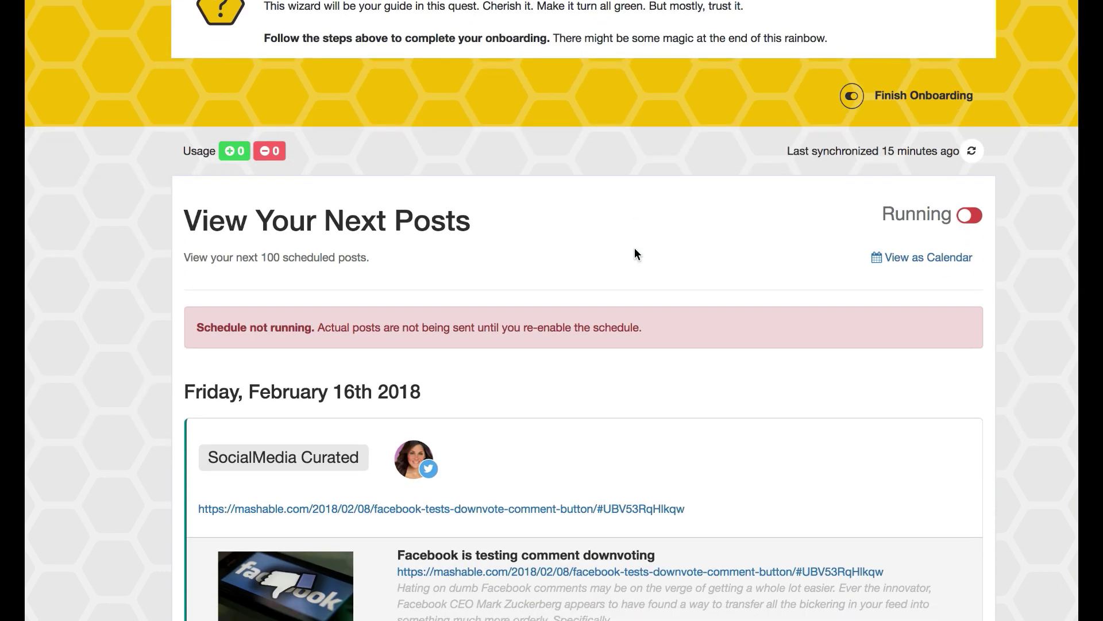
{"action": "scroll", "coordinate": [636, 255], "scroll_direction": "down", "scroll_amount": 3}
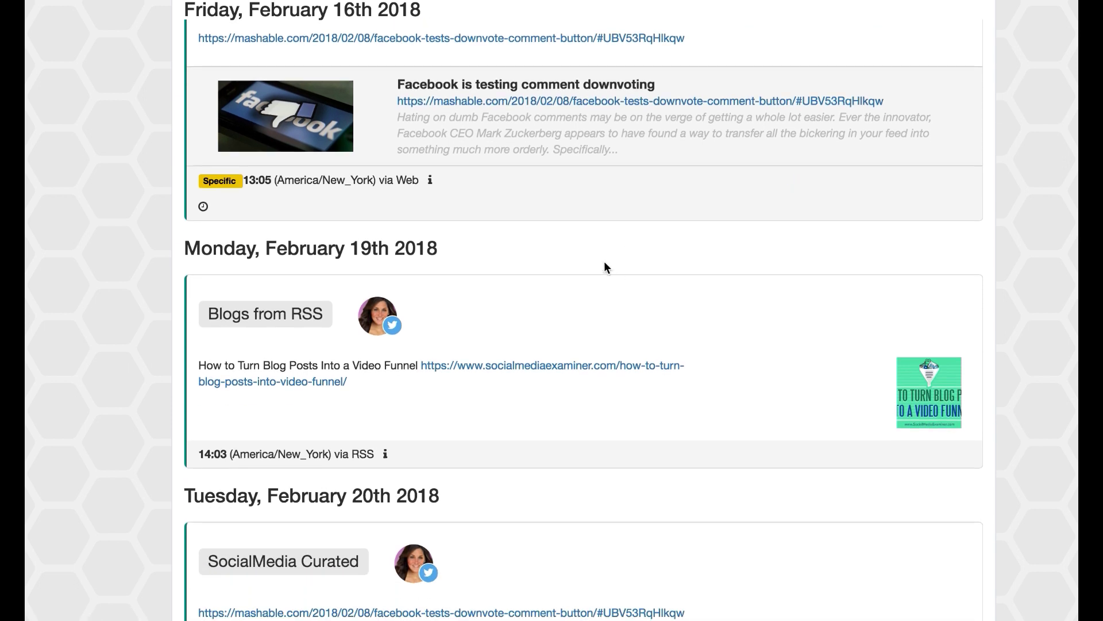
{"action": "scroll", "coordinate": [615, 300], "scroll_direction": "up", "scroll_amount": 3}
{"action": "scroll", "coordinate": [616, 300], "scroll_direction": "up", "scroll_amount": 11}
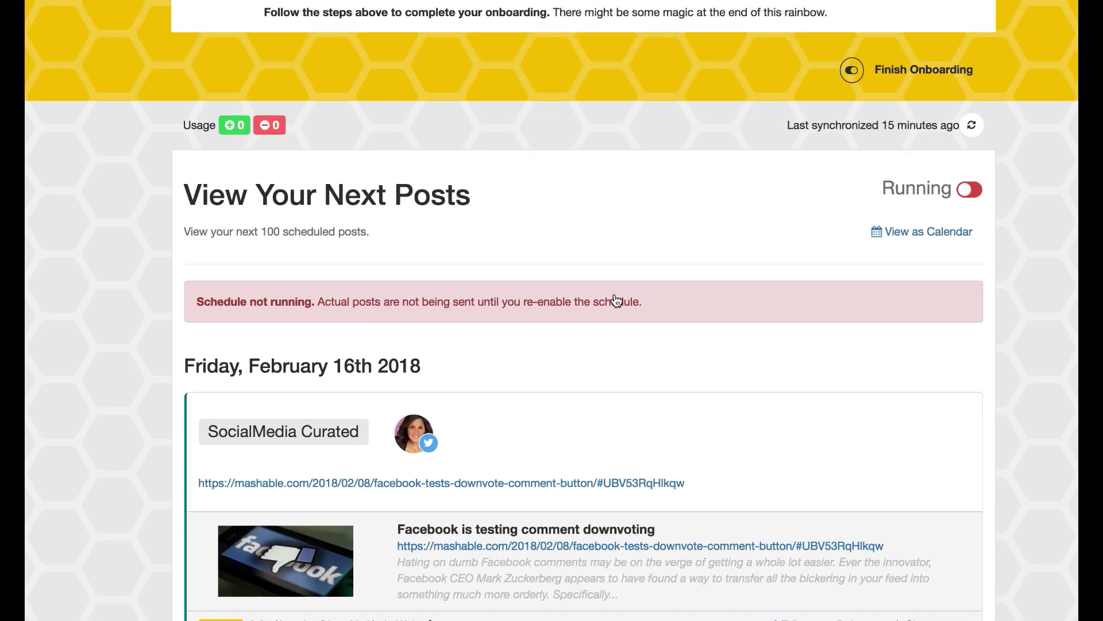
{"action": "scroll", "coordinate": [616, 300], "scroll_direction": "down", "scroll_amount": 4}
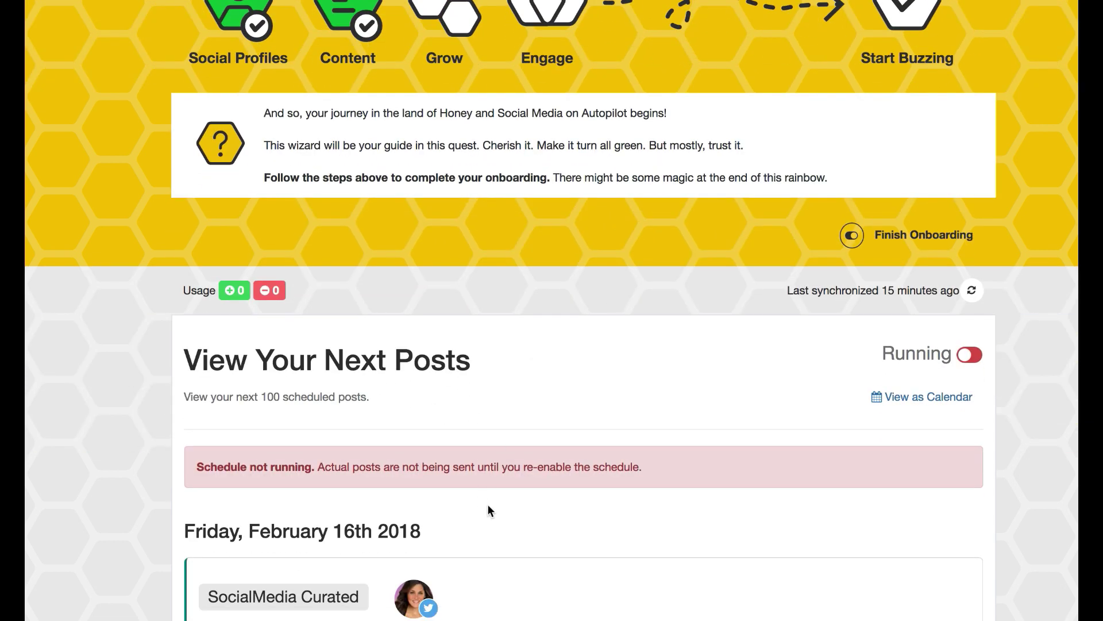
{"action": "scroll", "coordinate": [566, 438], "scroll_direction": "up", "scroll_amount": 4}
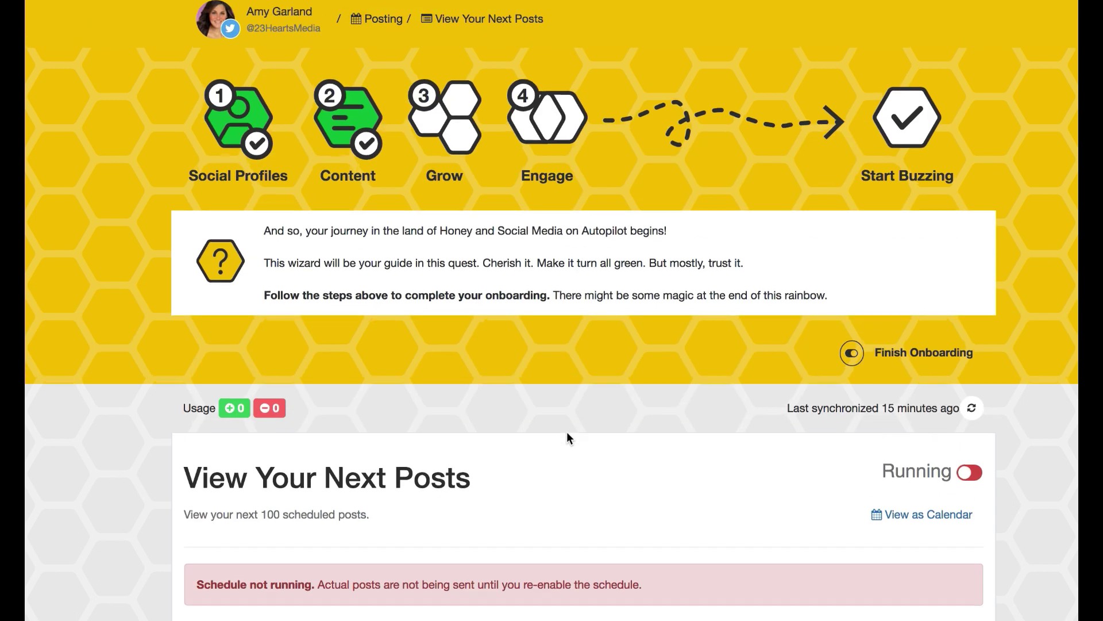
Step: Turn on the Twitter profile's Content Running toggle on the Dashboard
{"action": "left_click", "coordinate": [486, 31]}
{"action": "left_click", "coordinate": [573, 30]}
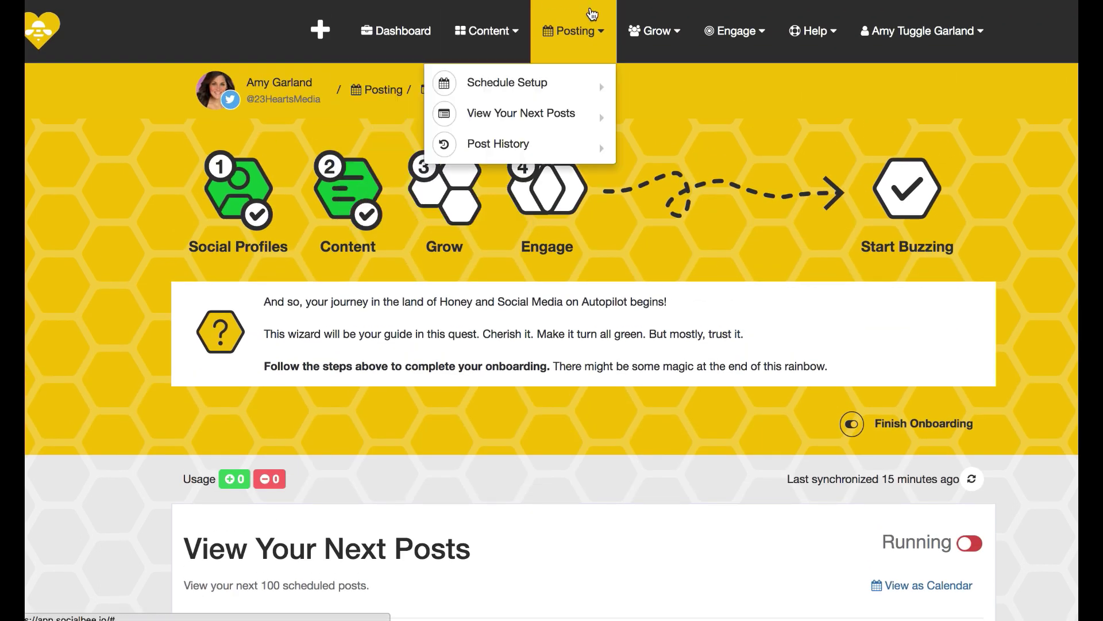
{"action": "left_click", "coordinate": [419, 27]}
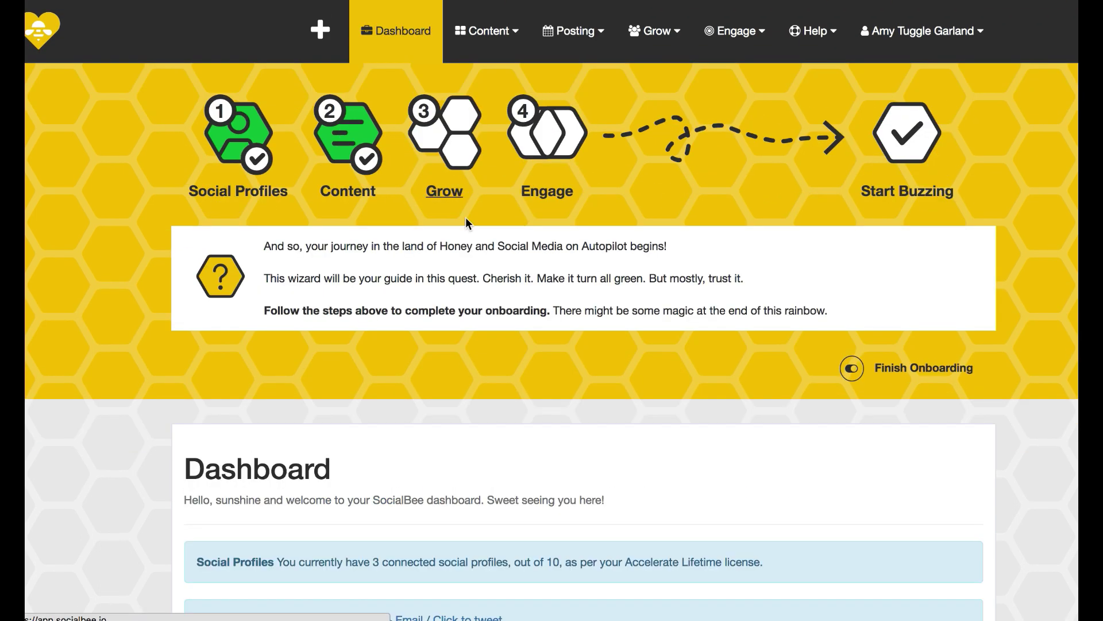
{"action": "scroll", "coordinate": [516, 296], "scroll_direction": "down", "scroll_amount": 10}
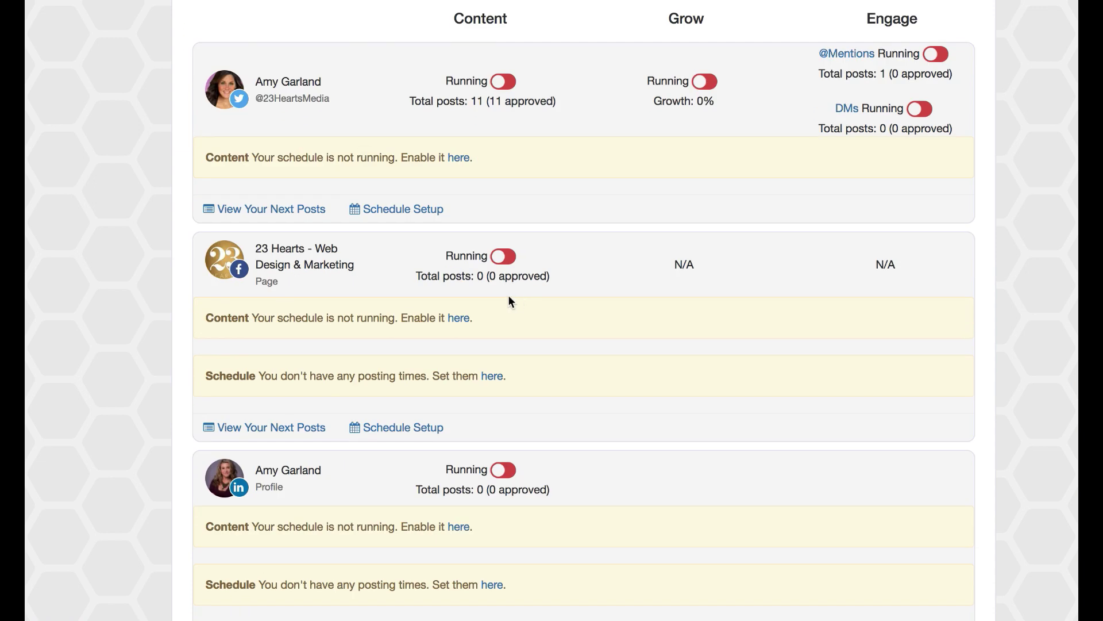
{"action": "scroll", "coordinate": [423, 313], "scroll_direction": "up", "scroll_amount": 2}
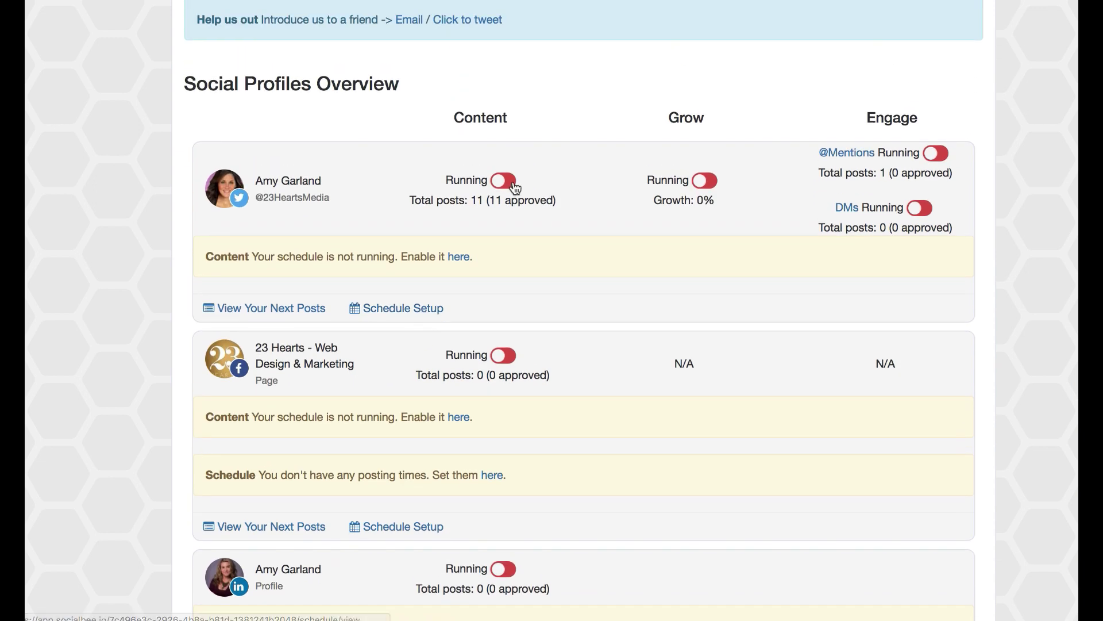
{"action": "left_click", "coordinate": [504, 180]}
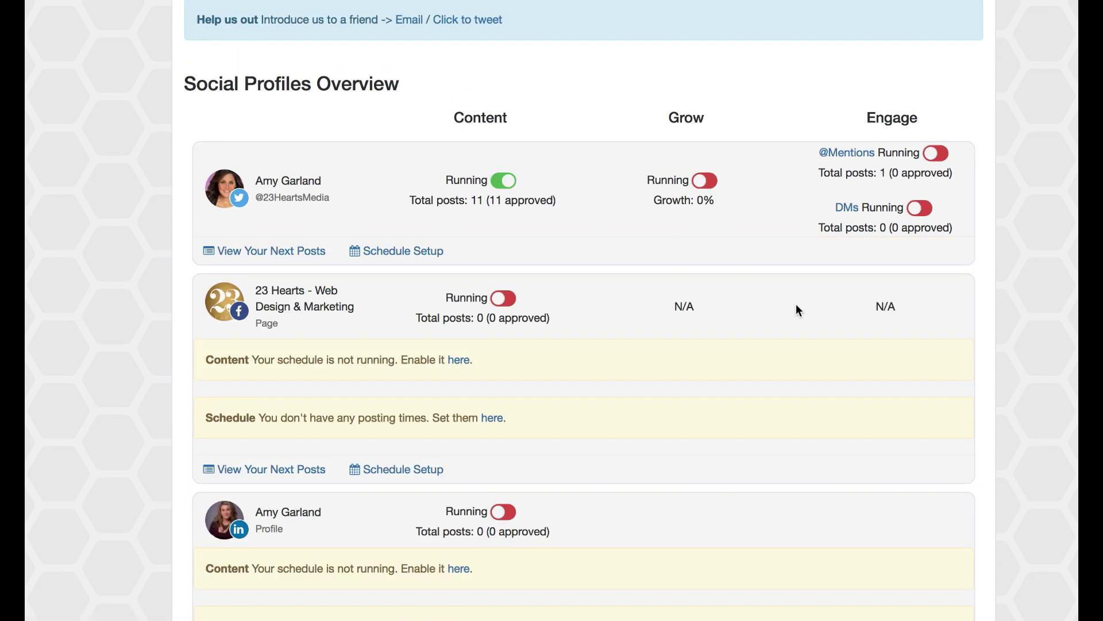
Step: Go to the Twitter profile's Schedule Setup page
{"action": "scroll", "coordinate": [796, 305], "scroll_direction": "up", "scroll_amount": 7}
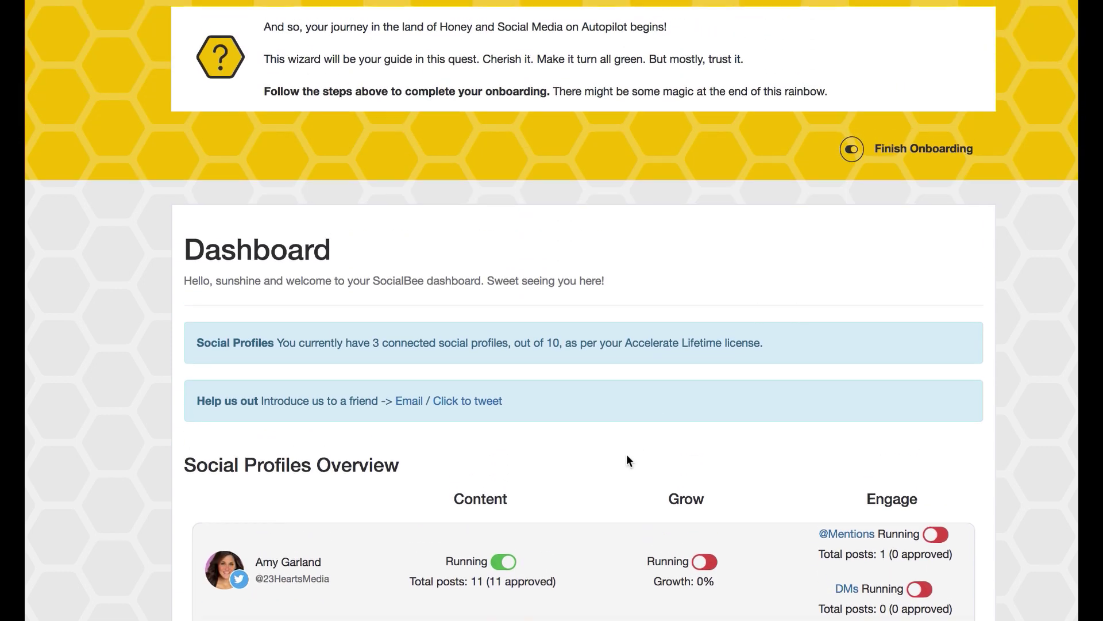
{"action": "scroll", "coordinate": [626, 454], "scroll_direction": "up", "scroll_amount": 4}
{"action": "mouse_move", "coordinate": [531, 29]}
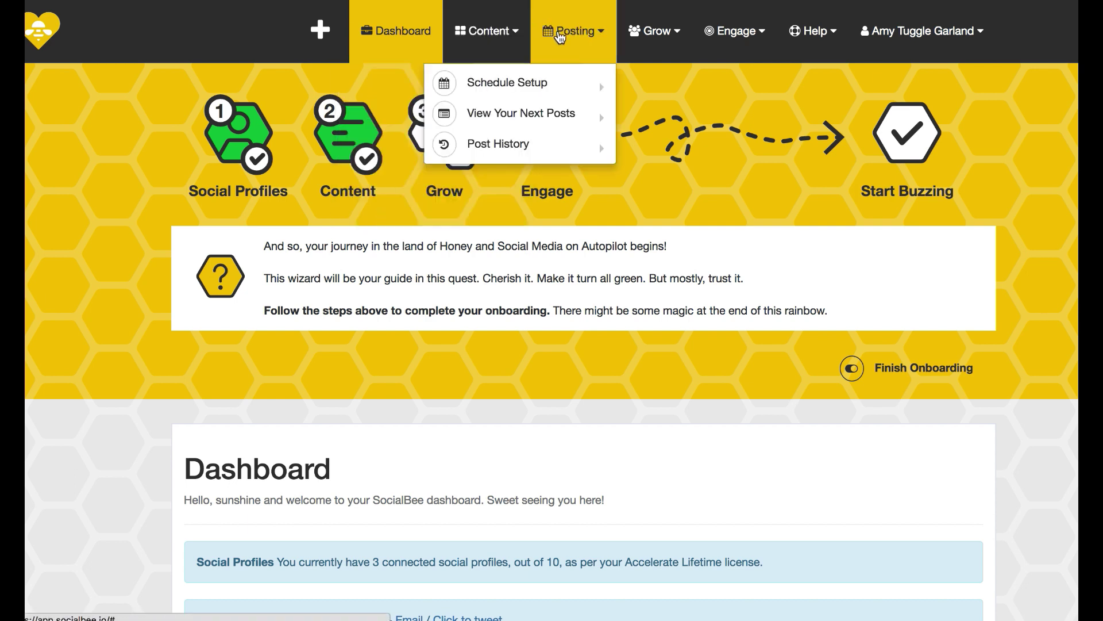
{"action": "mouse_move", "coordinate": [564, 84]}
{"action": "left_click", "coordinate": [708, 221]}
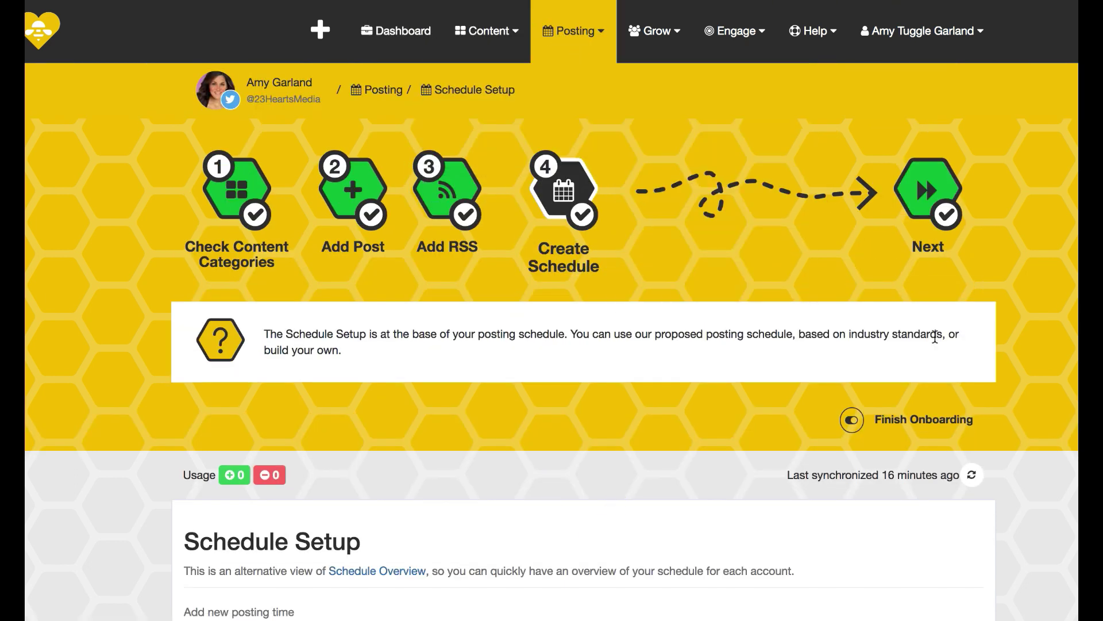
Step: Review the Twitter profile's next posts, queued from Friday, February 16th 2018
{"action": "mouse_move", "coordinate": [582, 26]}
{"action": "mouse_move", "coordinate": [569, 80]}
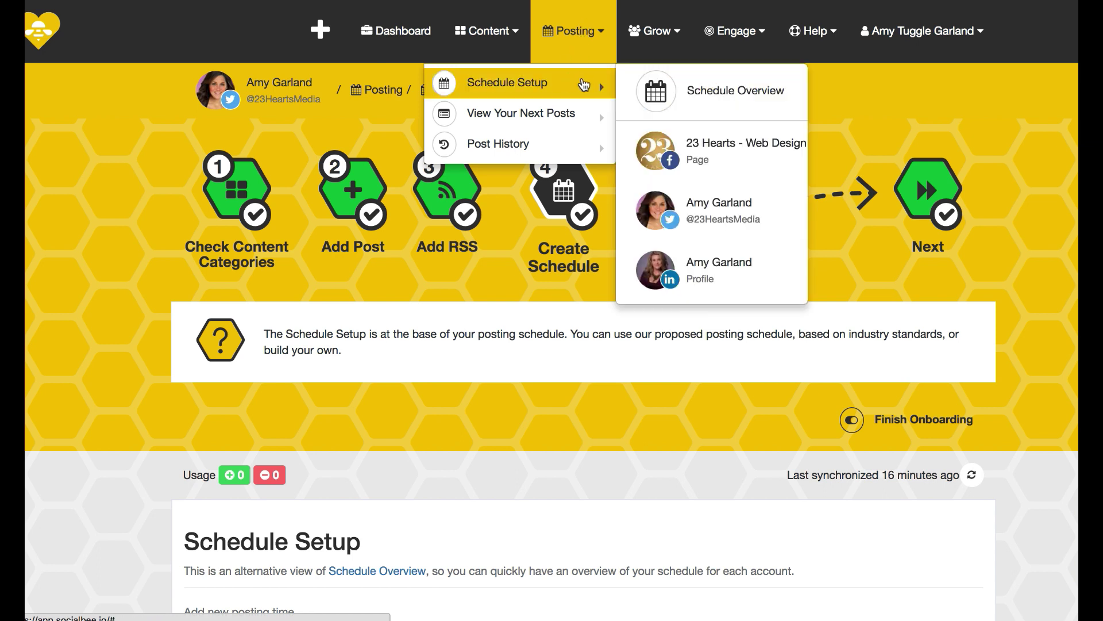
{"action": "mouse_move", "coordinate": [569, 113]}
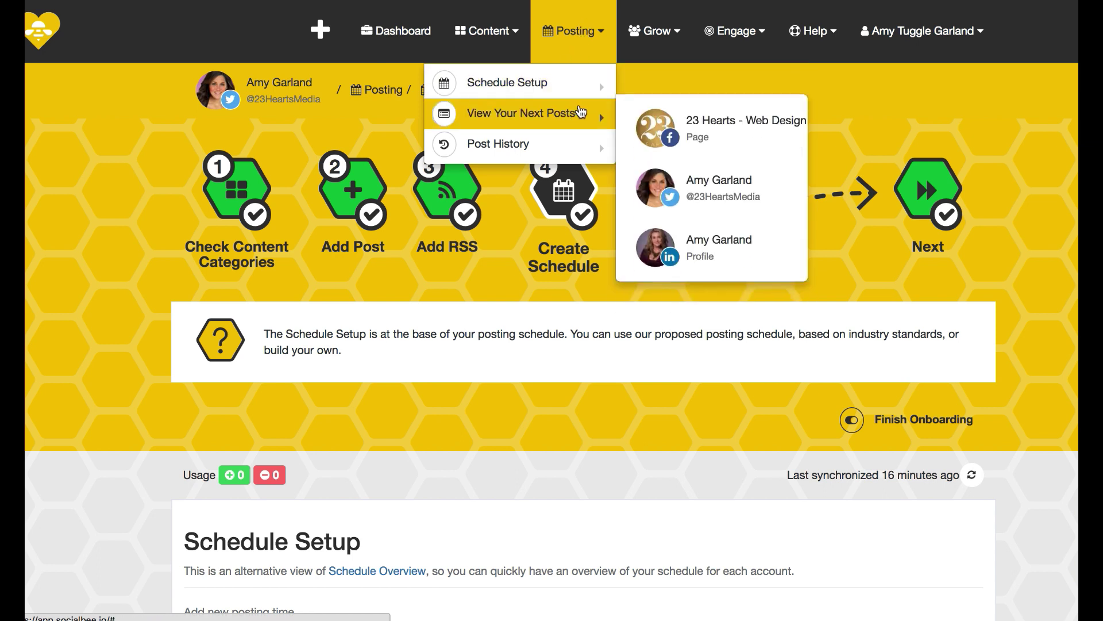
{"action": "left_click", "coordinate": [698, 198]}
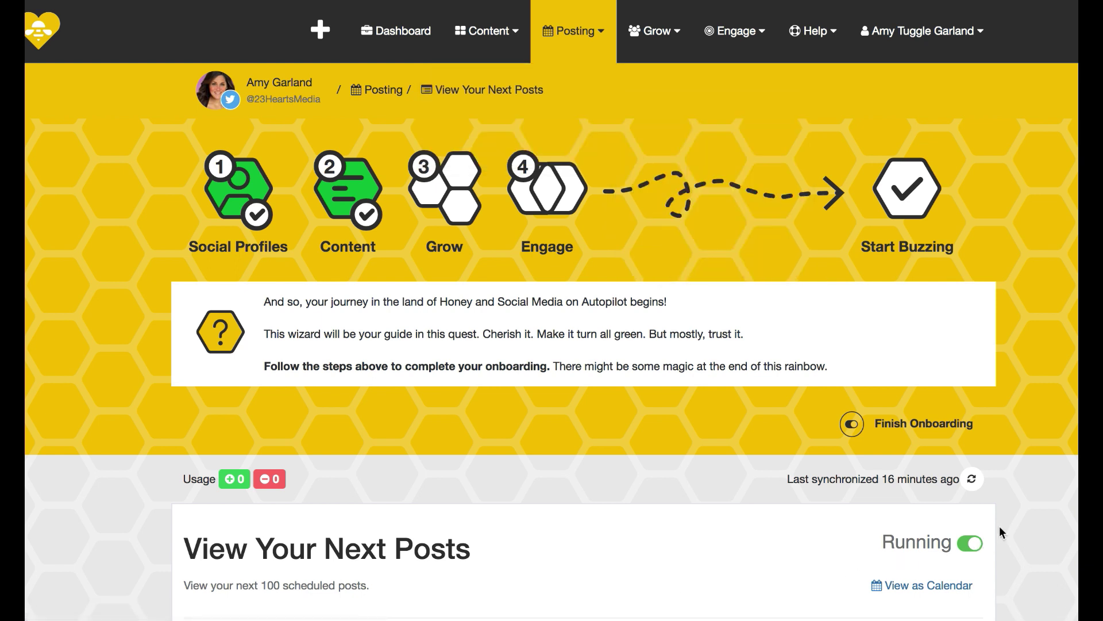
{"action": "scroll", "coordinate": [999, 526], "scroll_direction": "down", "scroll_amount": 4}
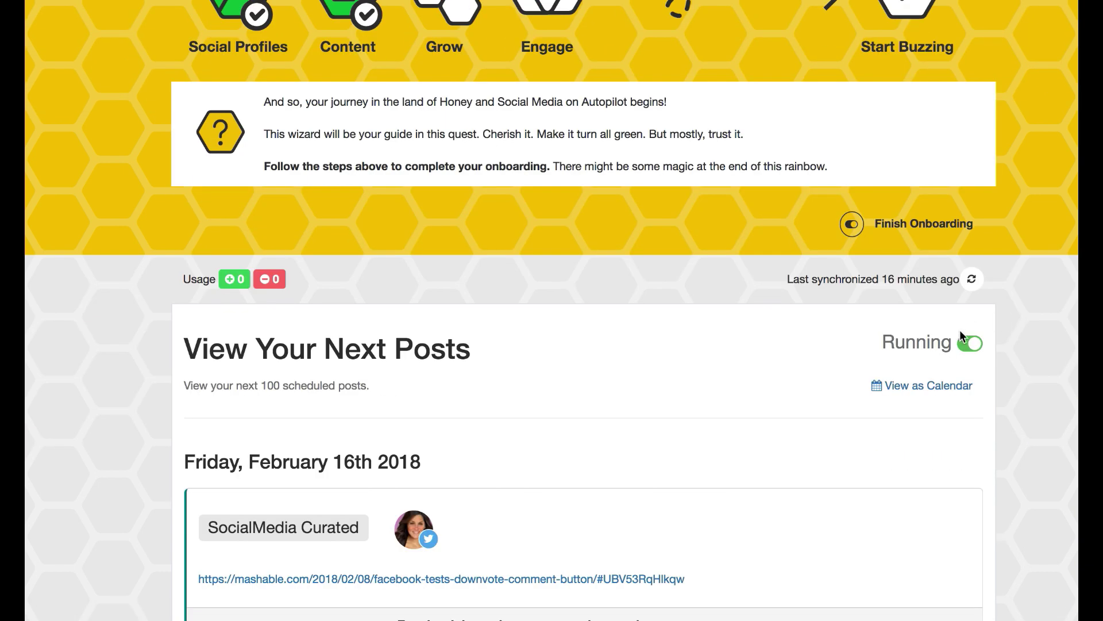
{"action": "scroll", "coordinate": [997, 333], "scroll_direction": "up", "scroll_amount": 4}
{"action": "mouse_move", "coordinate": [708, 58]}
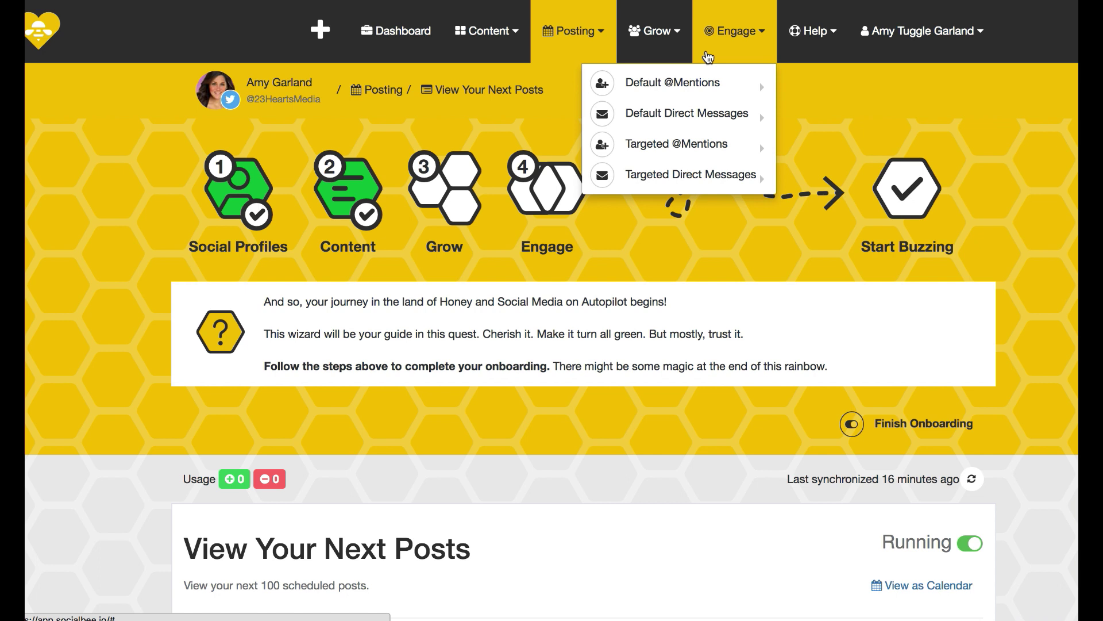
{"action": "mouse_move", "coordinate": [708, 145]}
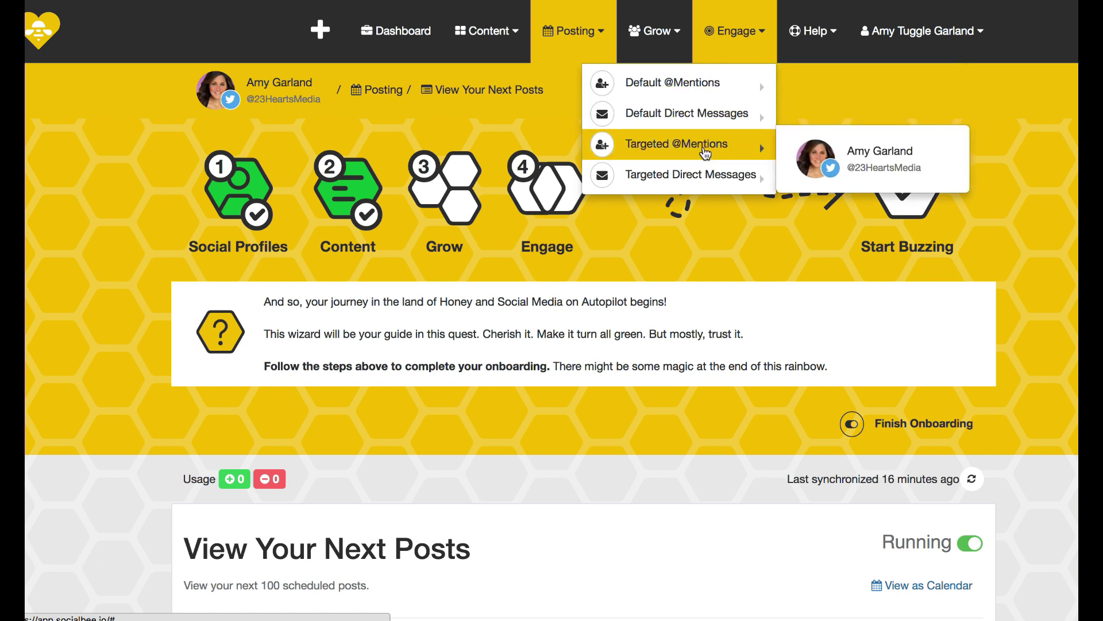
{"action": "left_click", "coordinate": [891, 165]}
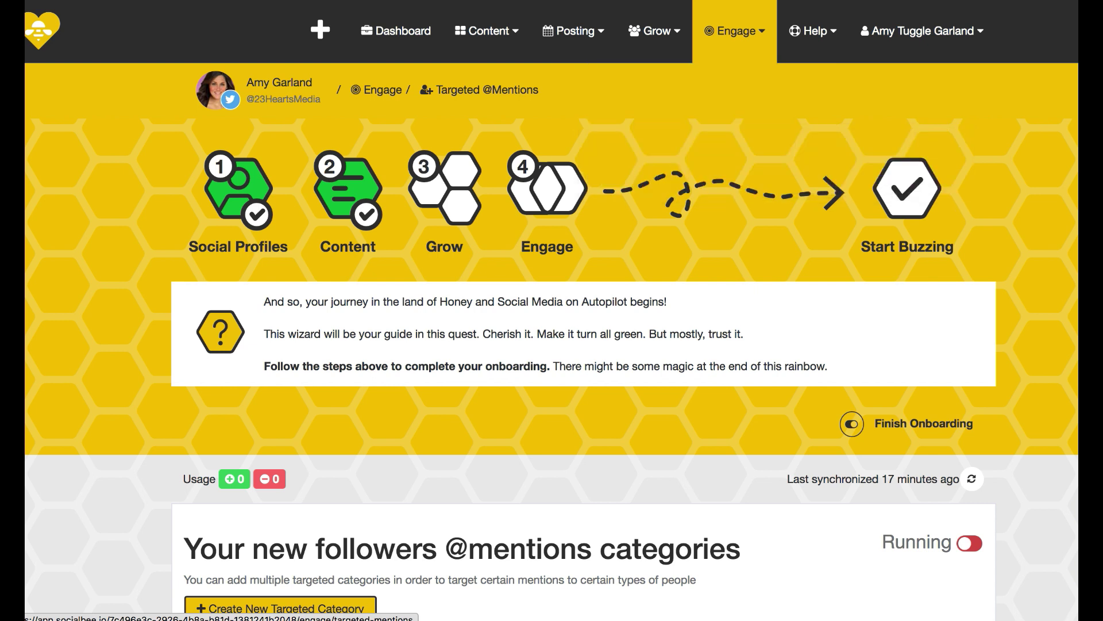
{"action": "scroll", "coordinate": [438, 463], "scroll_direction": "down", "scroll_amount": 1}
{"action": "scroll", "coordinate": [438, 463], "scroll_direction": "down", "scroll_amount": 2}
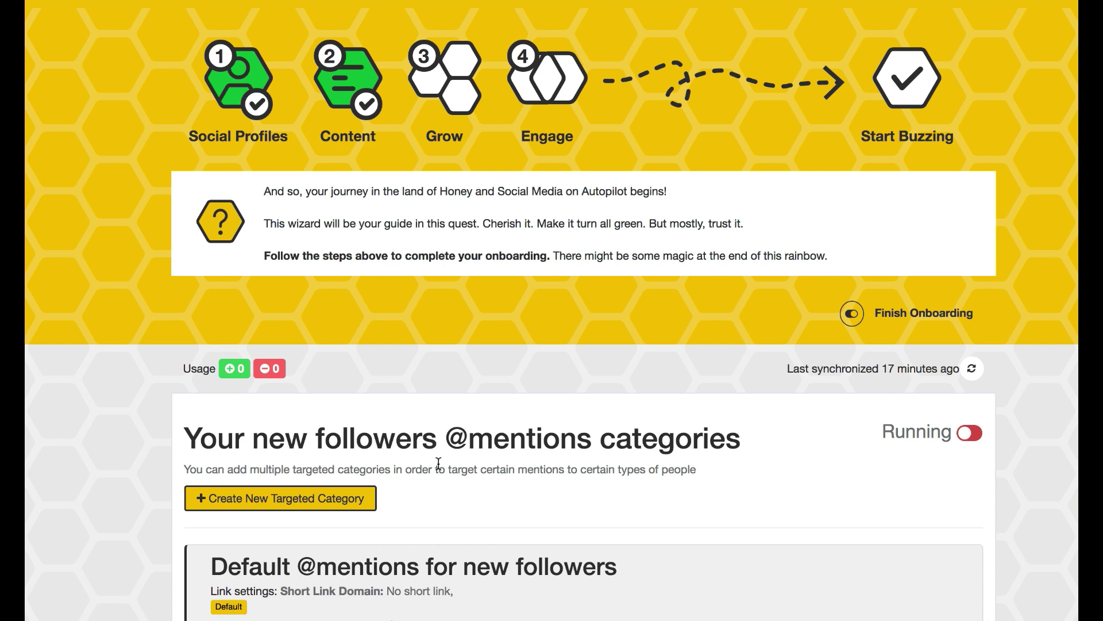
{"action": "scroll", "coordinate": [438, 463], "scroll_direction": "down", "scroll_amount": 2}
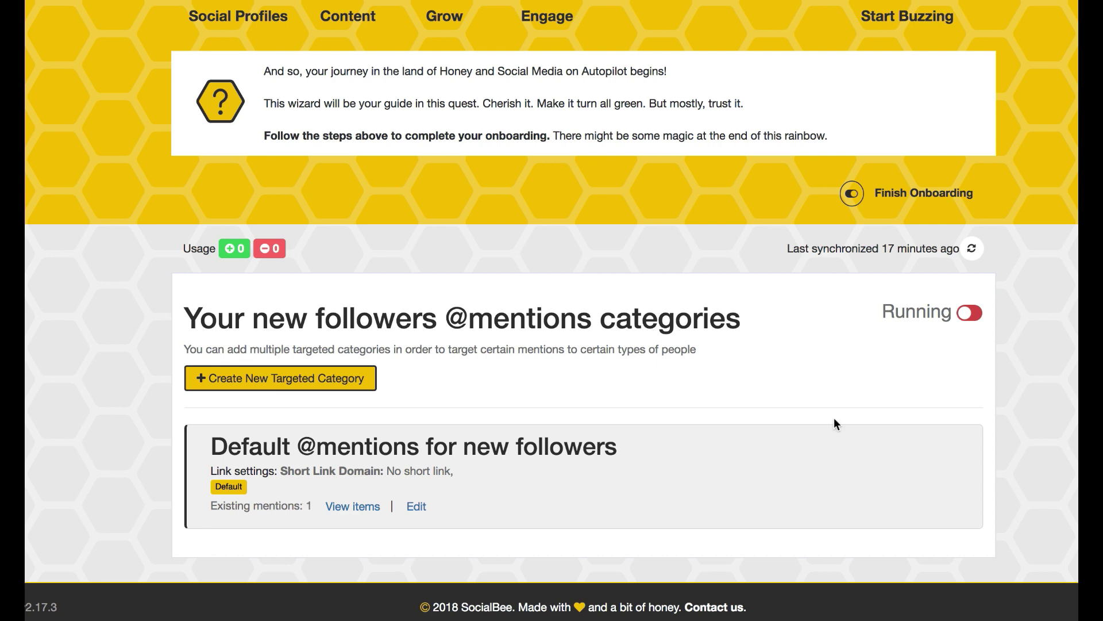
{"action": "scroll", "coordinate": [835, 420], "scroll_direction": "up", "scroll_amount": 1}
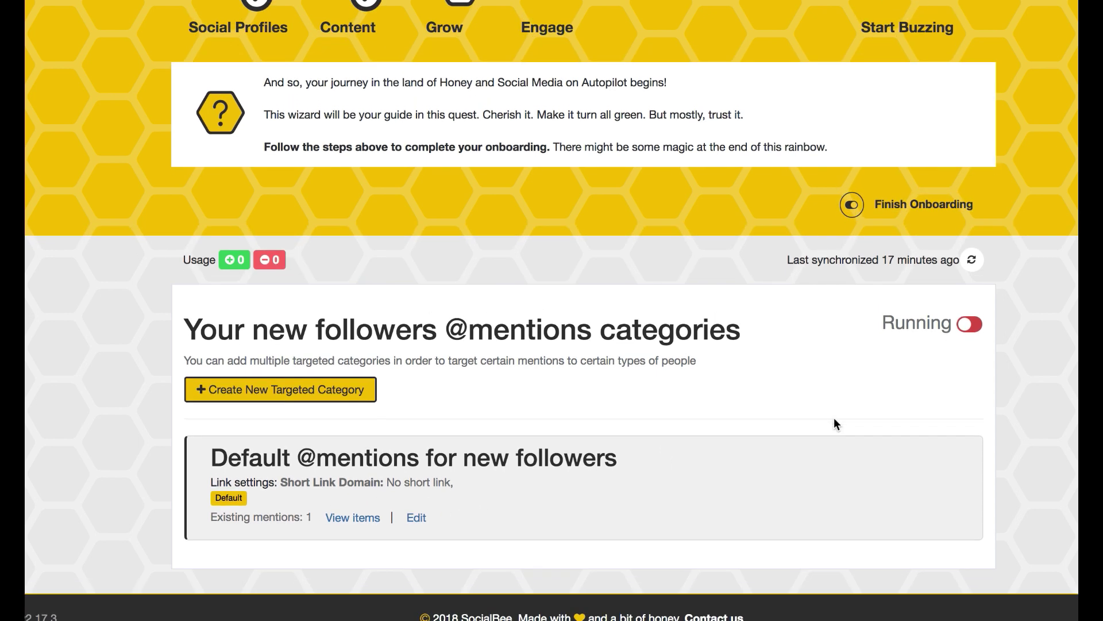
{"action": "scroll", "coordinate": [834, 417], "scroll_direction": "up", "scroll_amount": 5}
Step: Look through the Engage menu options again
{"action": "left_click", "coordinate": [748, 34]}
{"action": "mouse_move", "coordinate": [741, 111]}
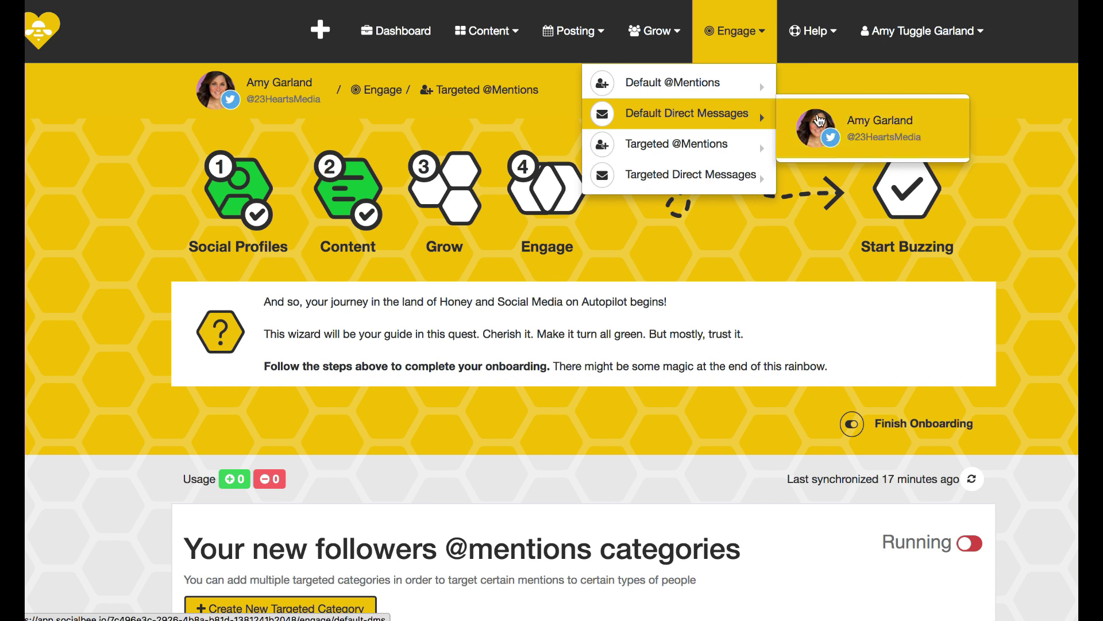
{"action": "mouse_move", "coordinate": [749, 91]}
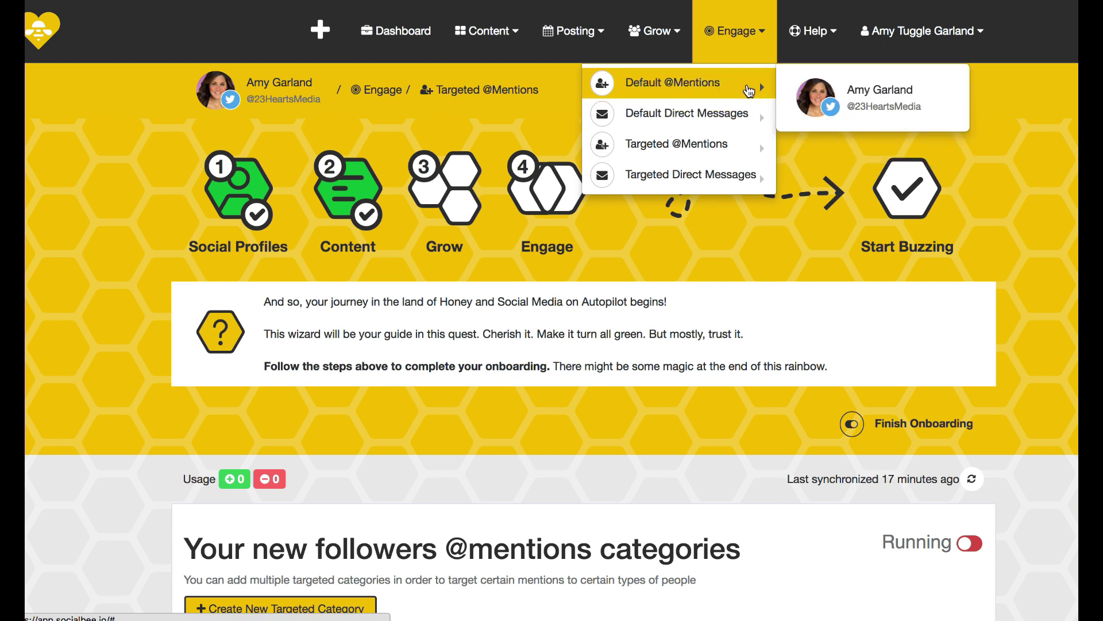